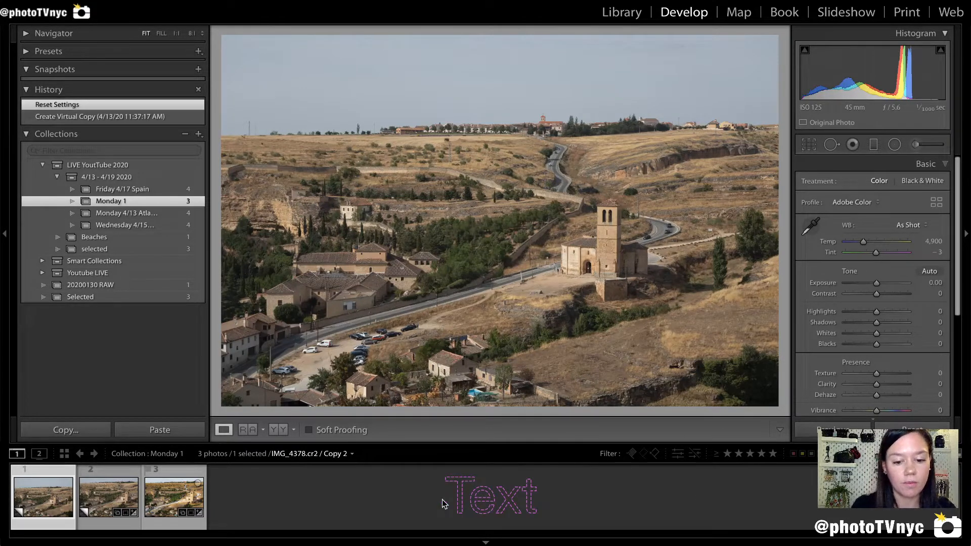
- Try to replace the placeholder text overlay on the filmstrip with the label "RAW"
click(484, 504)
click(43, 497)
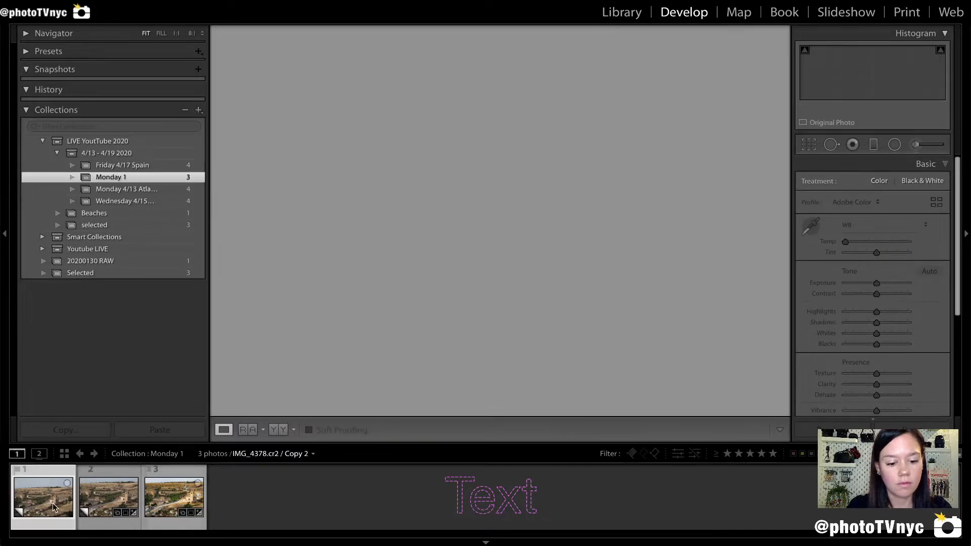
key(t)
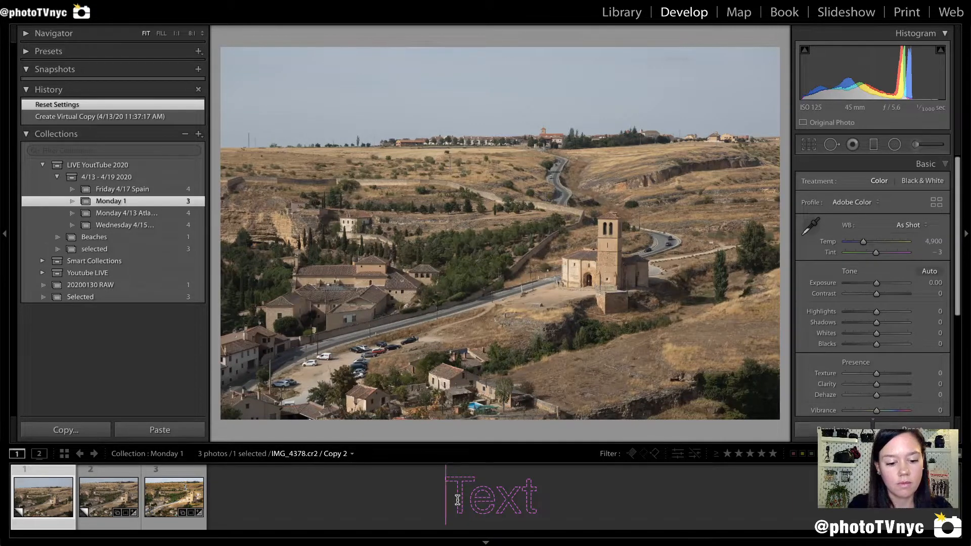
text(RAW)
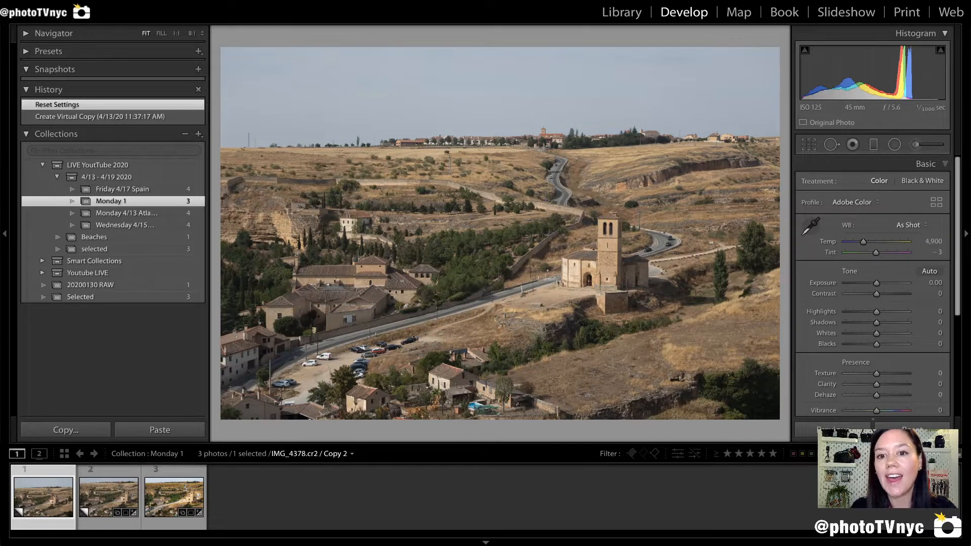
- Switch PointerPro's pointer effect to Arrow and then back to Circle
click(579, 0)
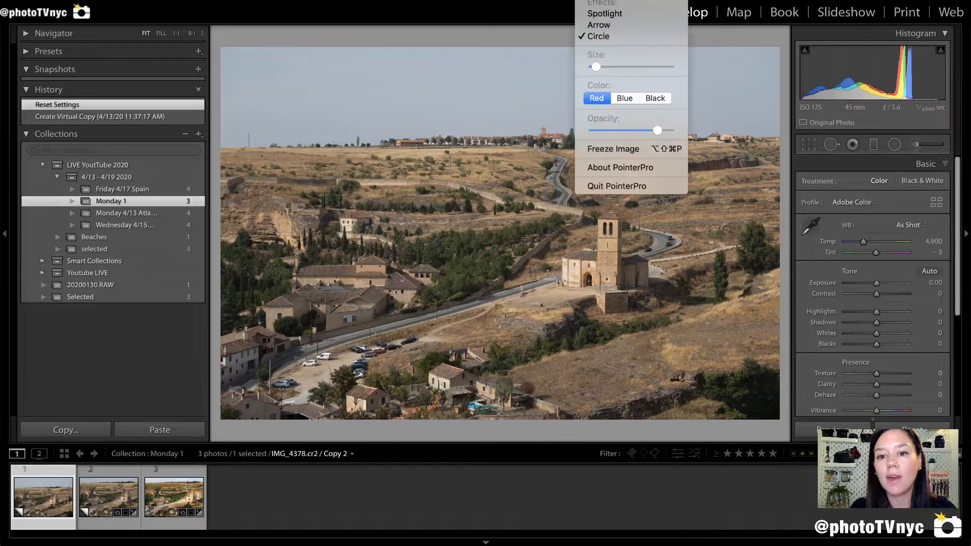
click(616, 28)
click(606, 0)
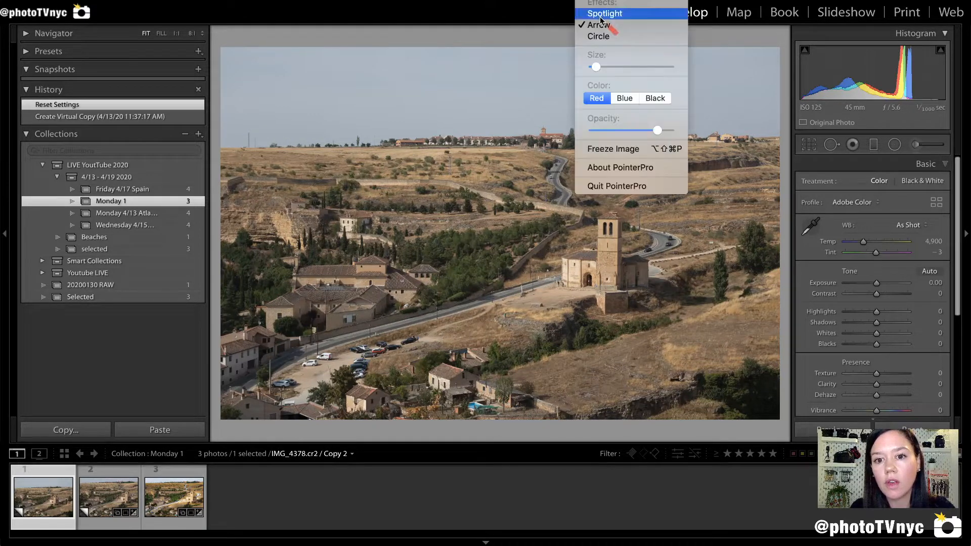
click(603, 36)
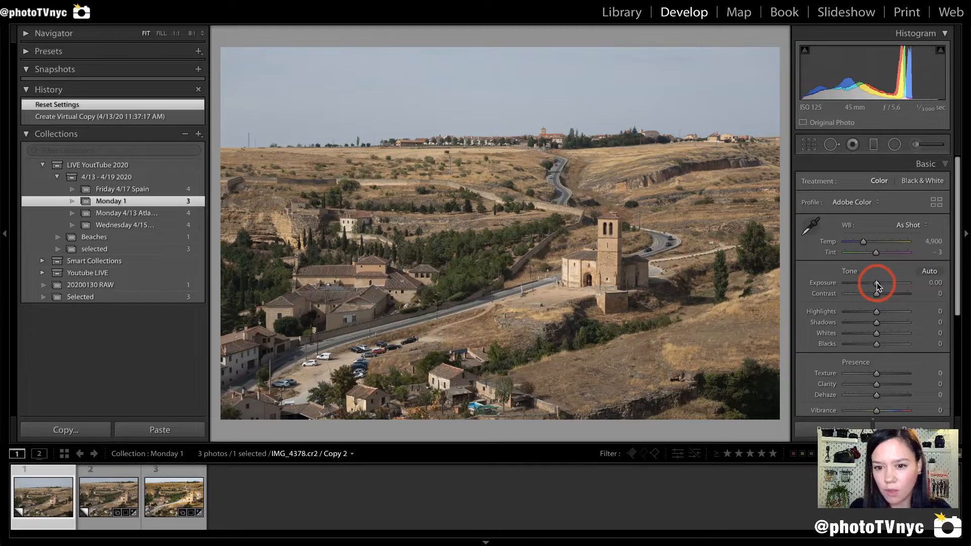
- Brighten the landscape photo by setting Exposure to +0.65 and Contrast to +21
mouse_move(878, 286)
mouse_down()
mouse_move(900, 286)
mouse_move(848, 286)
mouse_move(881, 283)
mouse_up()
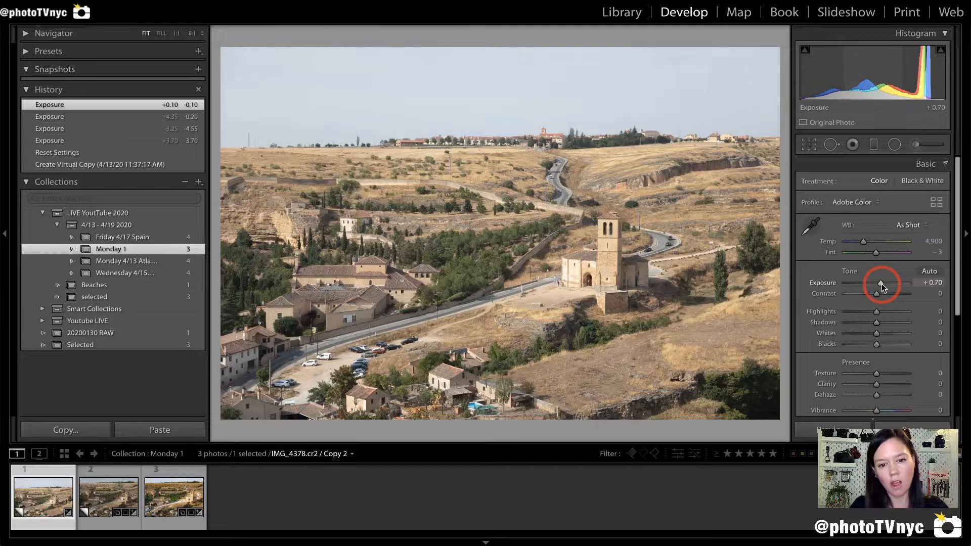
drag(882, 284, 881, 284)
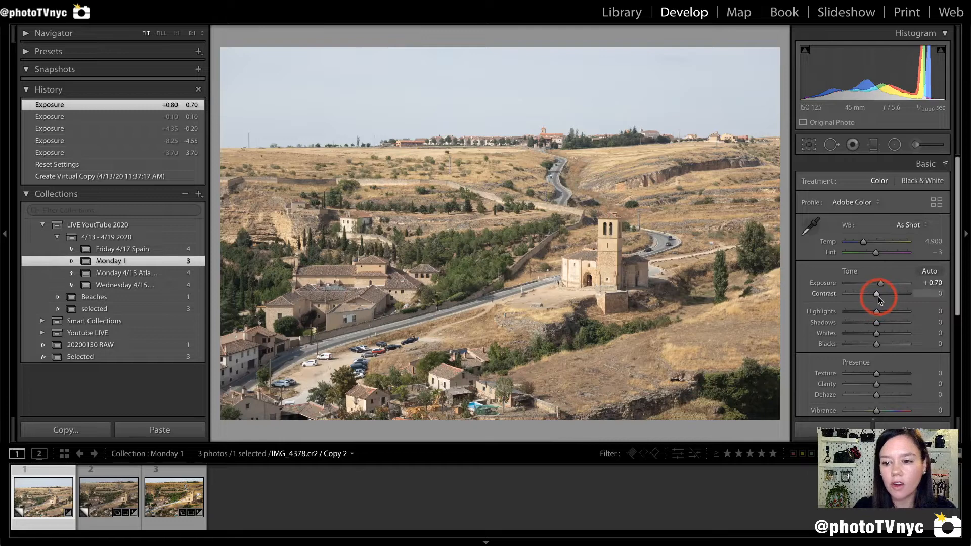
drag(877, 294, 883, 294)
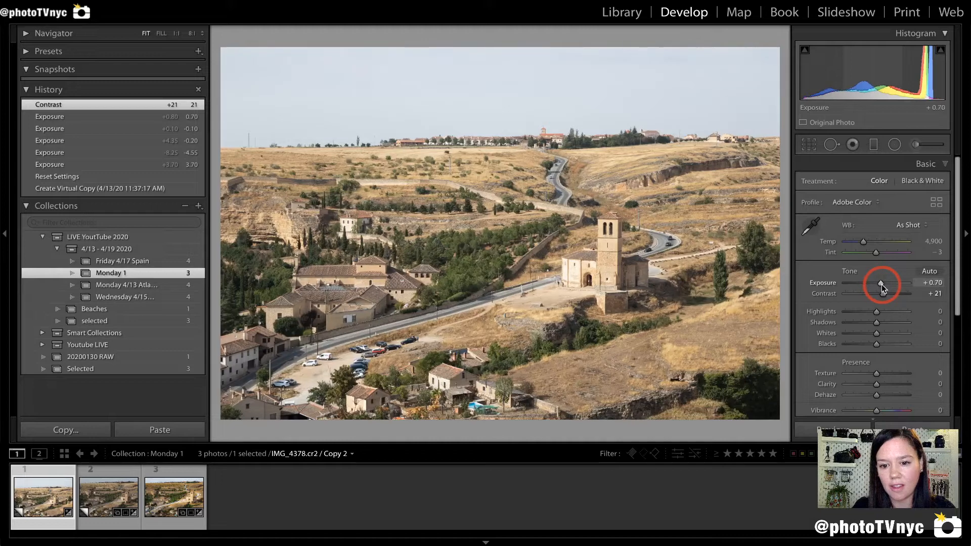
drag(881, 284, 882, 295)
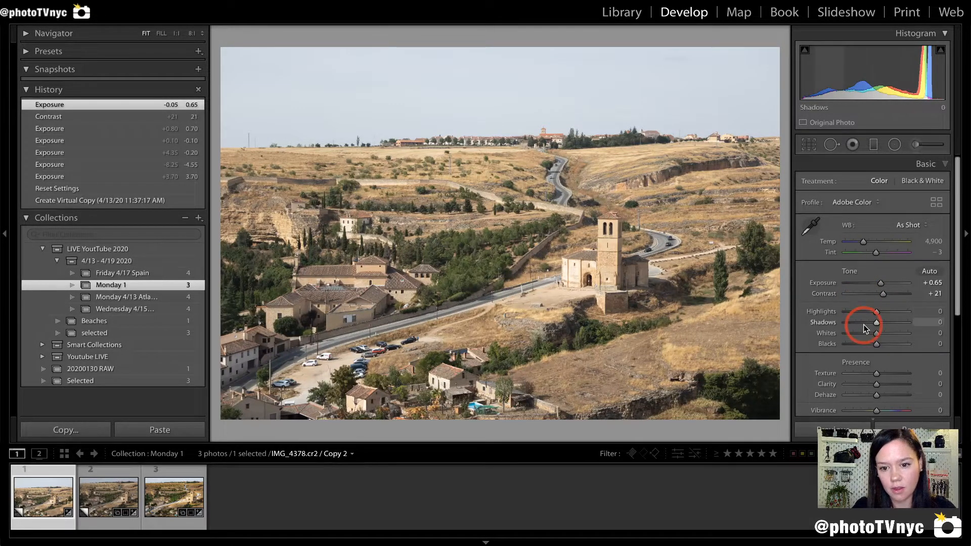
scroll(863, 323, down, 2)
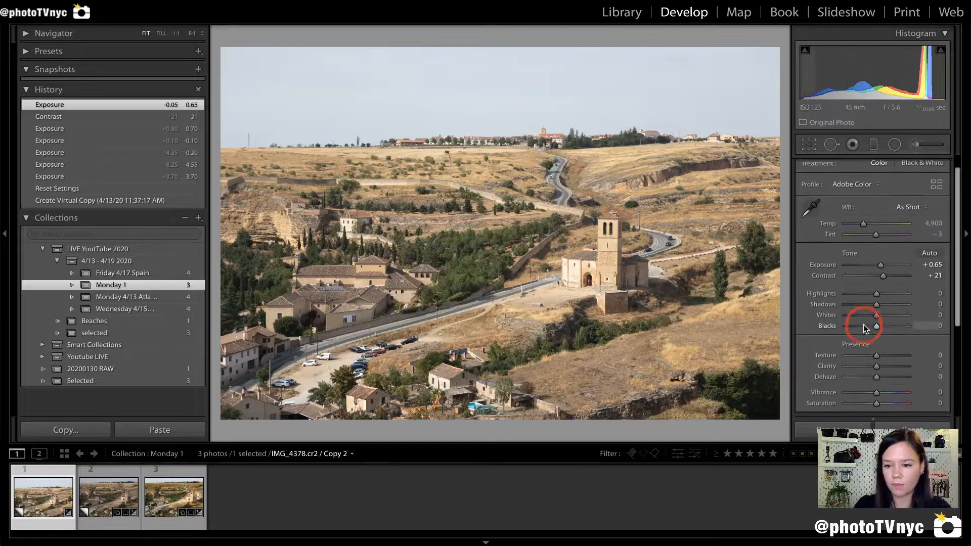
scroll(863, 324, down, 1)
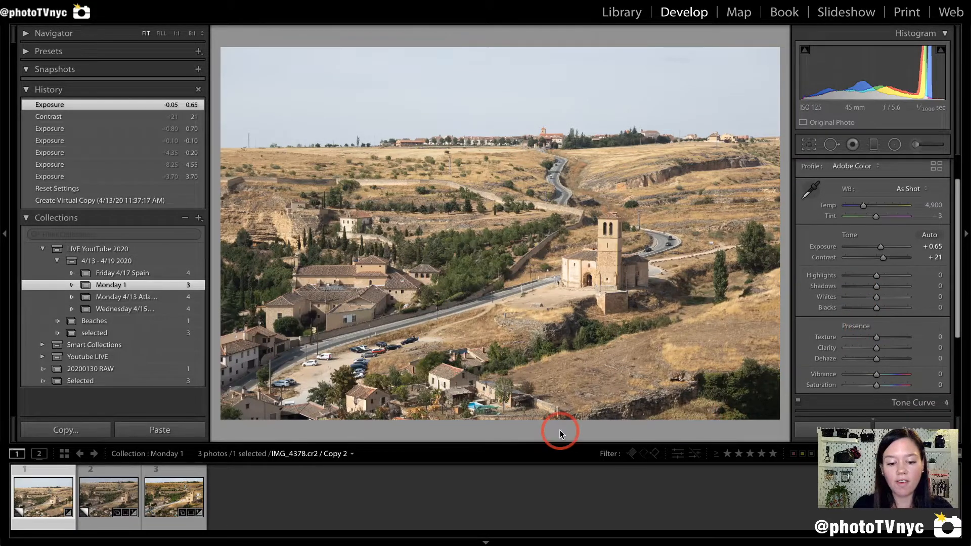
click(223, 462)
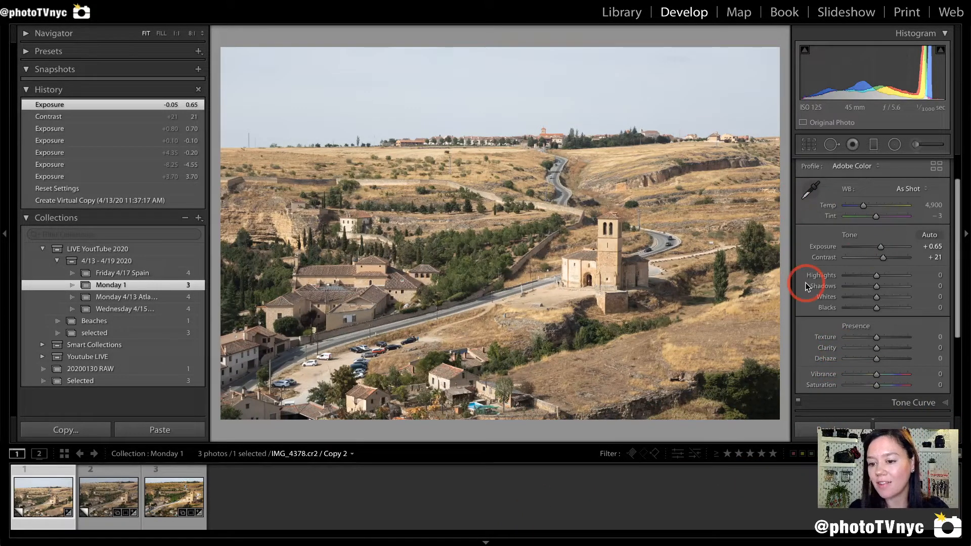
scroll(824, 296, up, 2)
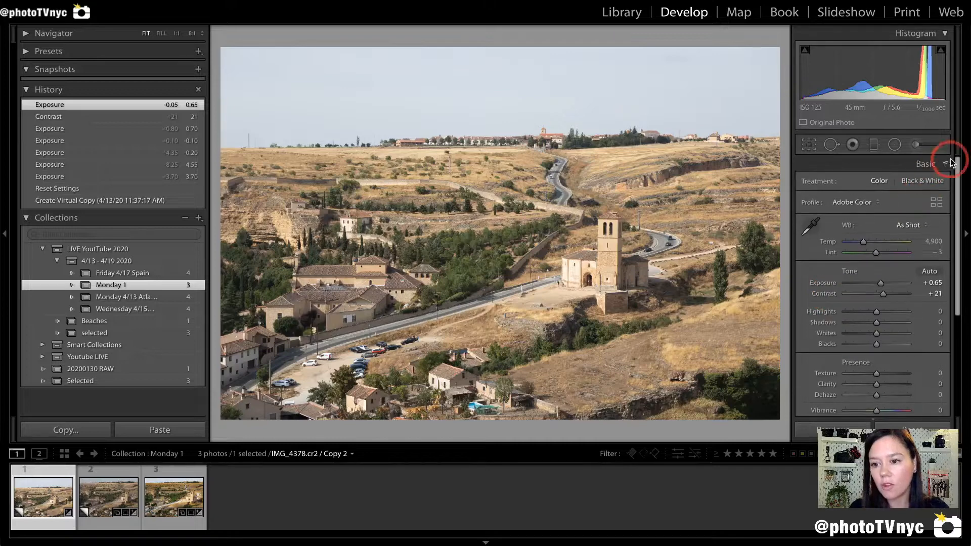
- Try a strong Dehaze of +93, checking the church at full size, and reset Dehaze to 0
scroll(913, 225, down, 2)
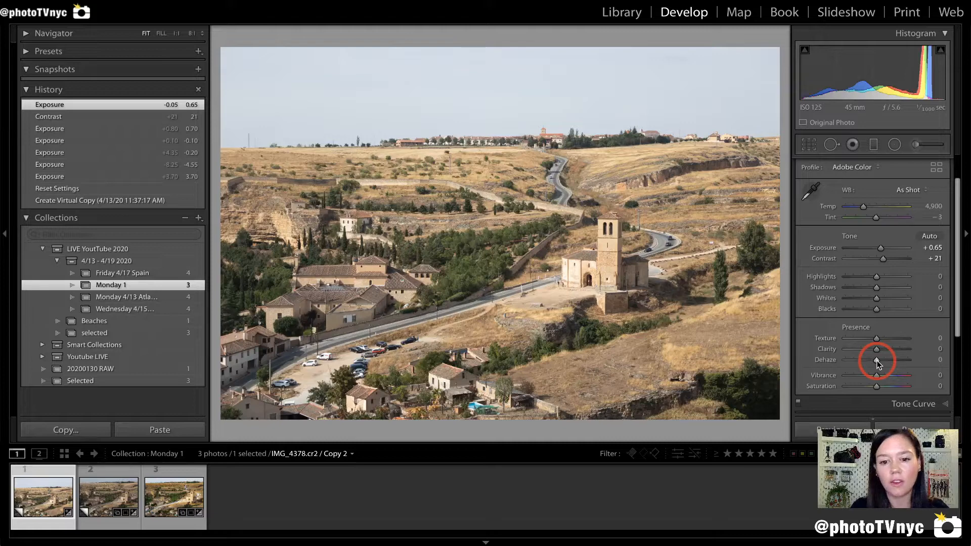
drag(876, 361, 905, 360)
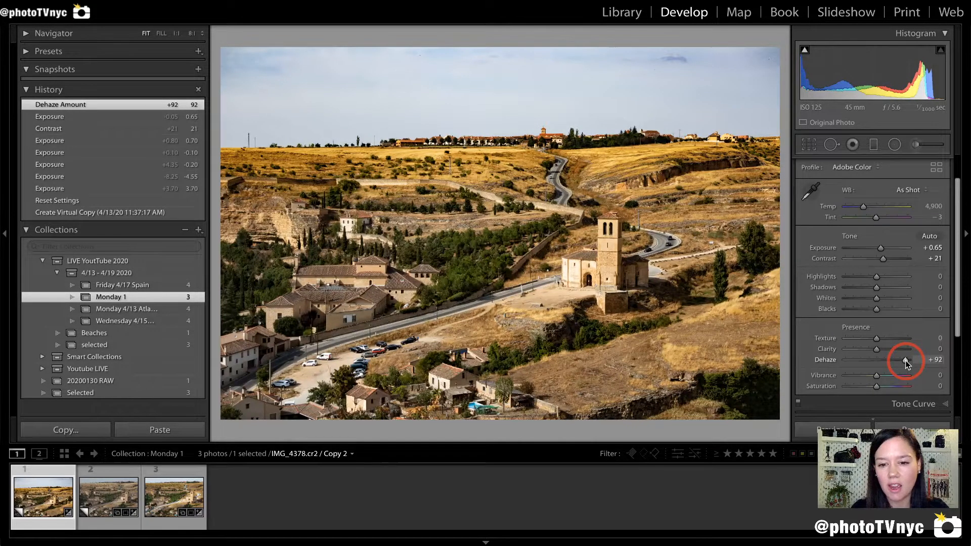
click(905, 360)
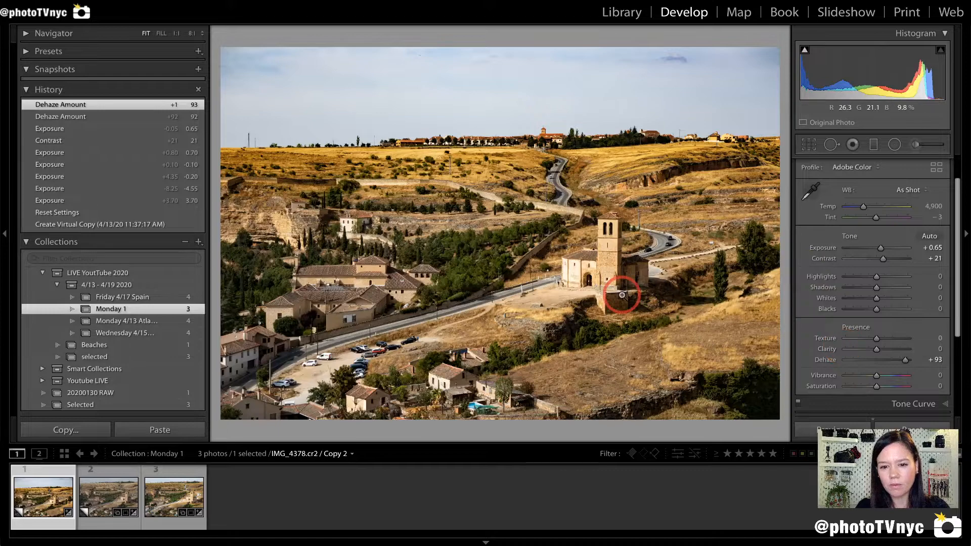
click(588, 281)
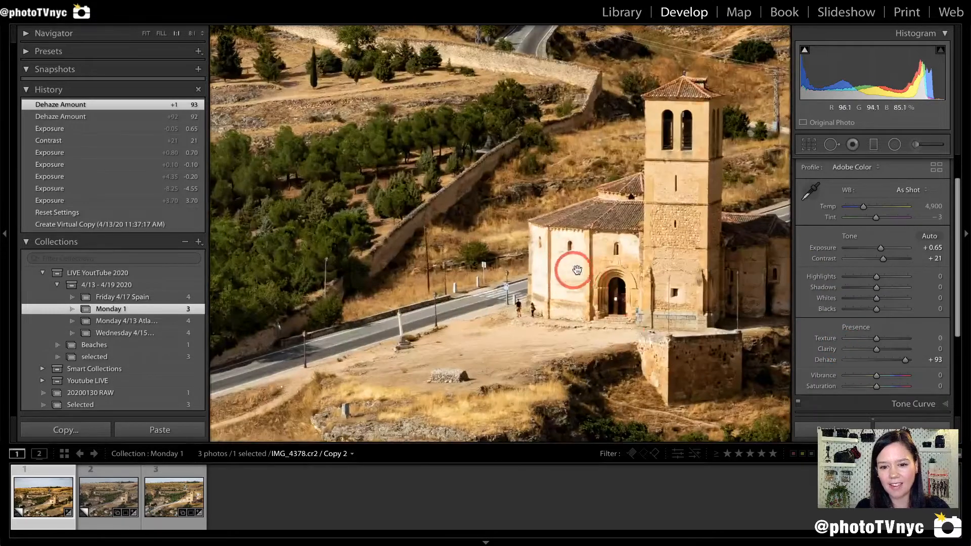
click(559, 287)
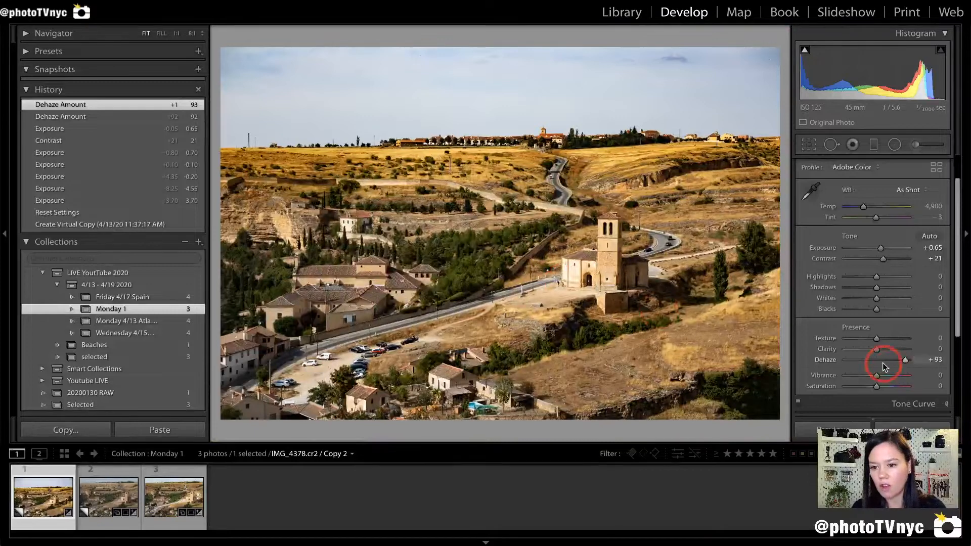
double_click(828, 360)
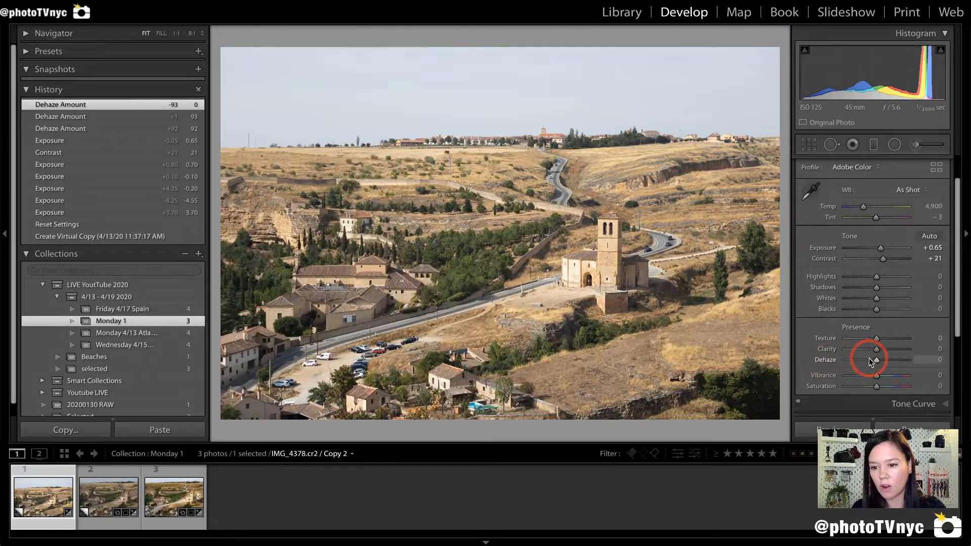
- Adjust the photo's presence settings to Dehaze +42, Clarity +27 and Texture +23, checking the church up close
drag(875, 360, 889, 359)
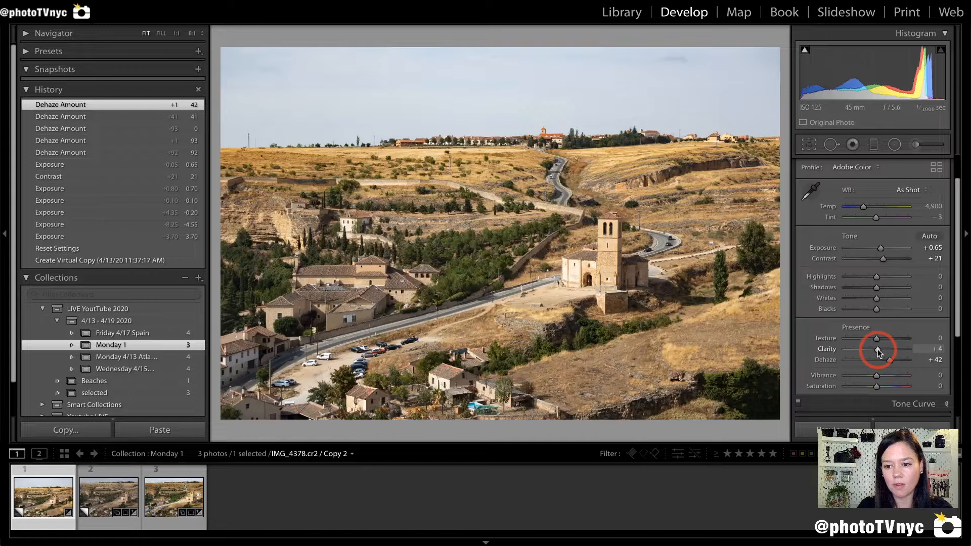
drag(878, 349, 881, 349)
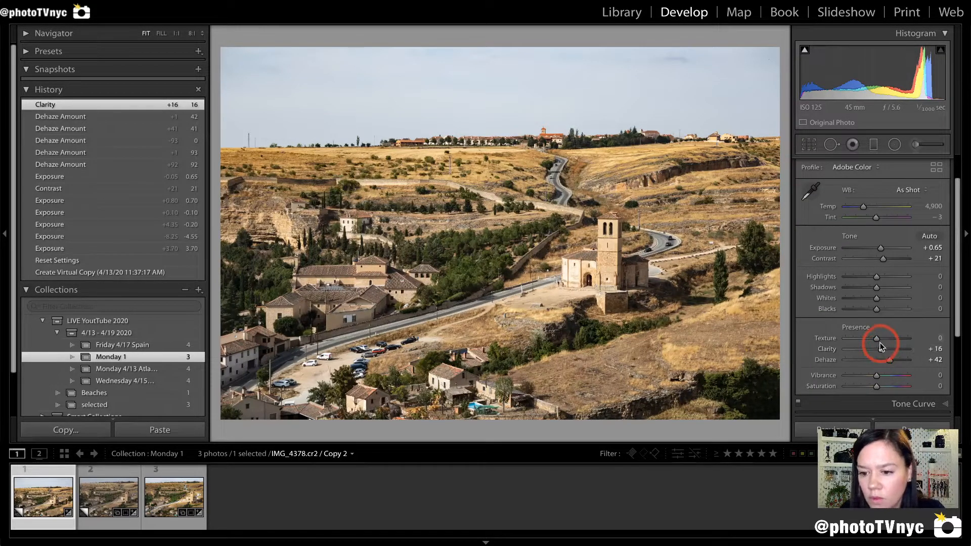
click(581, 277)
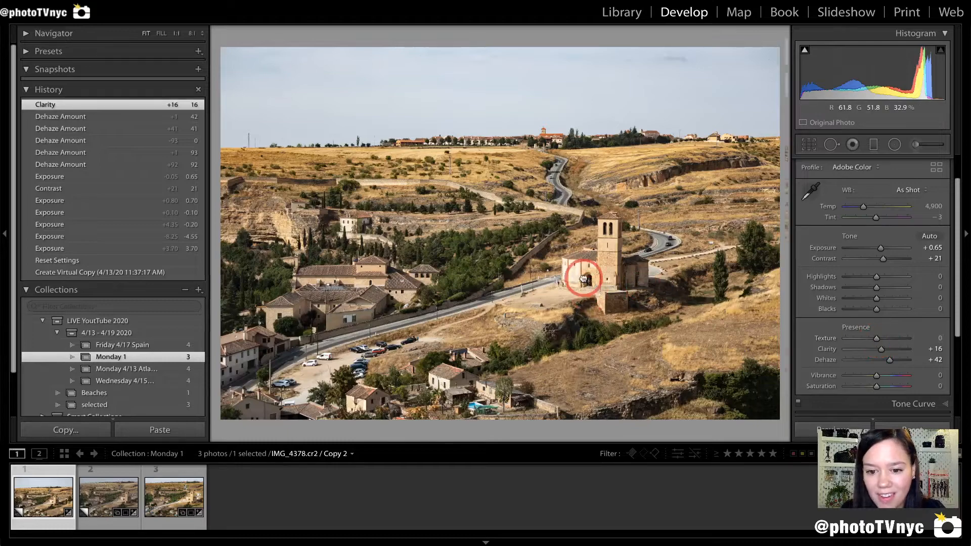
click(875, 338)
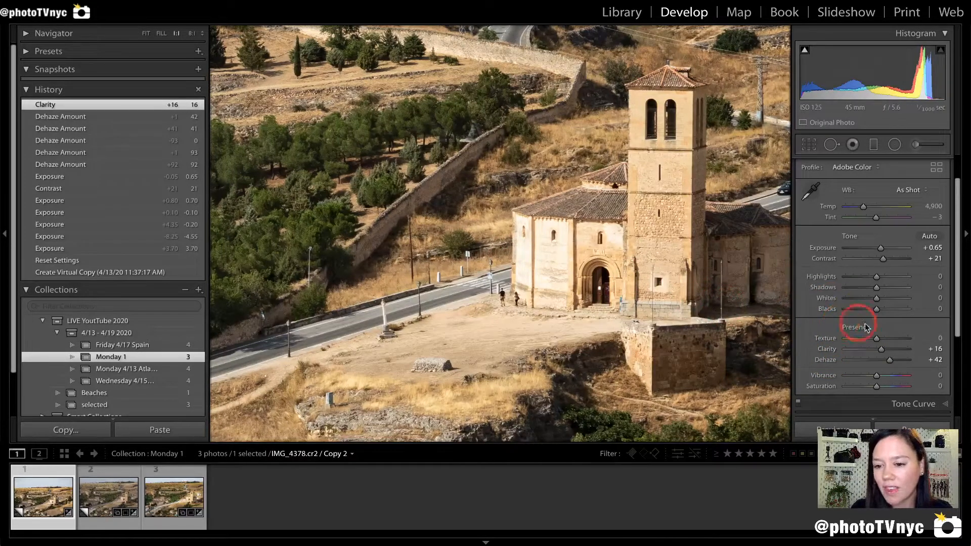
drag(881, 350, 884, 339)
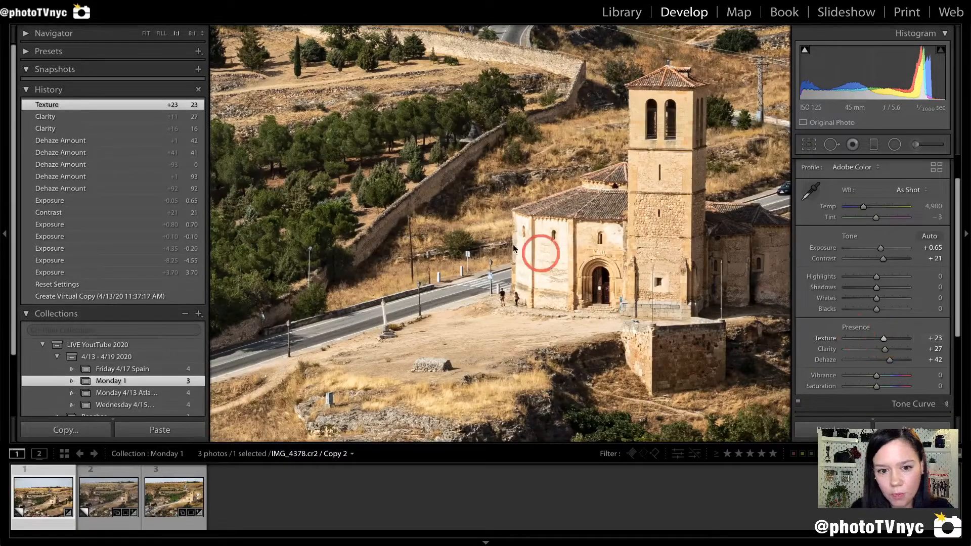
- Examine the edited photo at 1:1 for detail across the church, winding road, village roofs and lower hillside houses
click(395, 253)
click(431, 241)
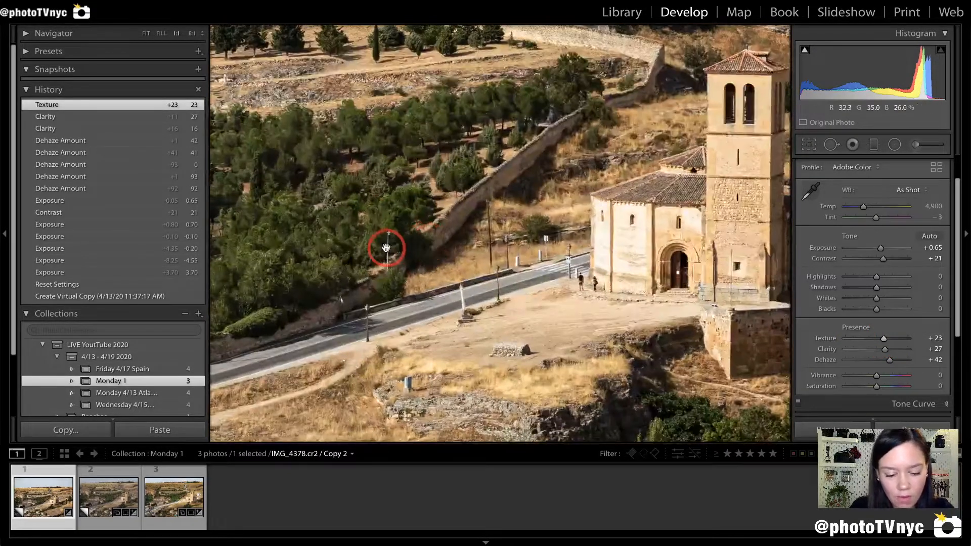
click(479, 218)
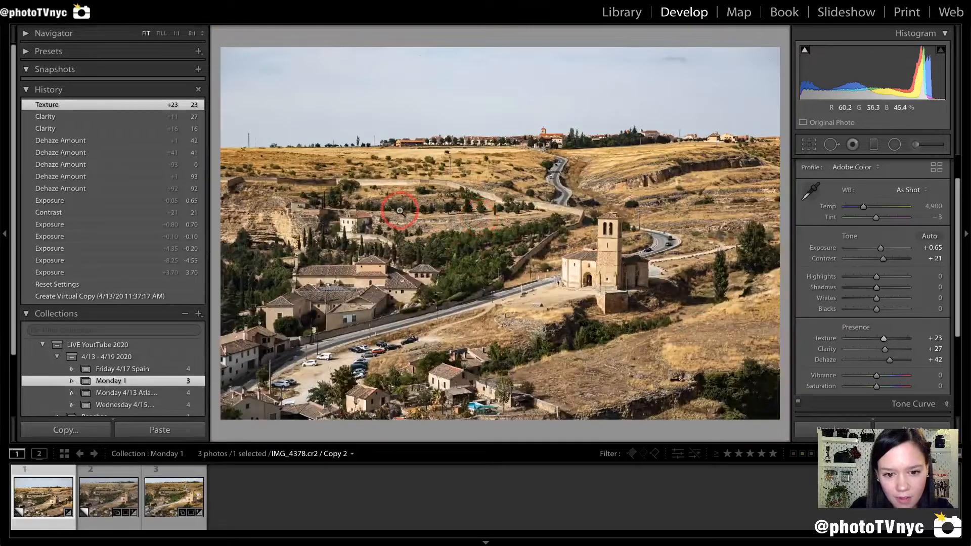
click(593, 265)
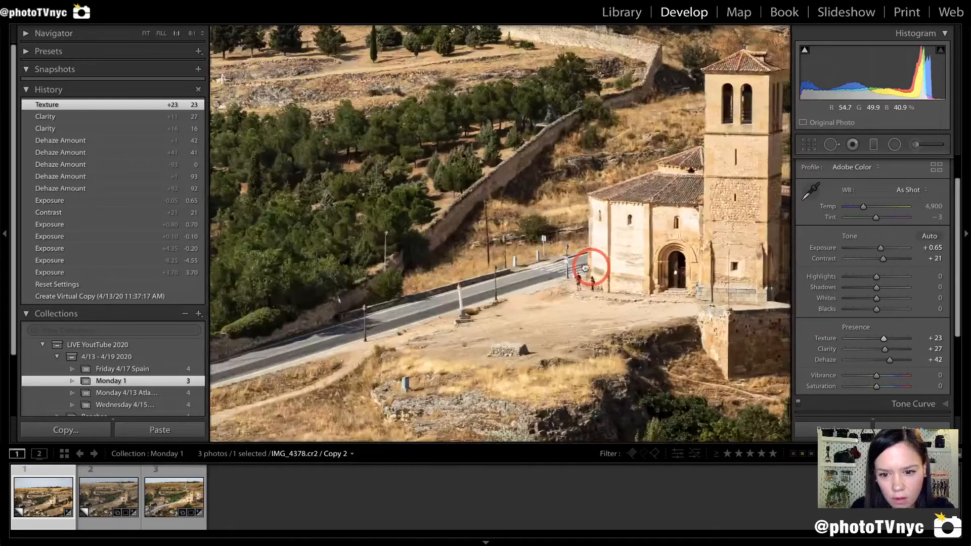
drag(590, 270, 368, 266)
drag(641, 170, 427, 264)
drag(622, 217, 445, 297)
drag(387, 238, 630, 289)
drag(448, 205, 737, 217)
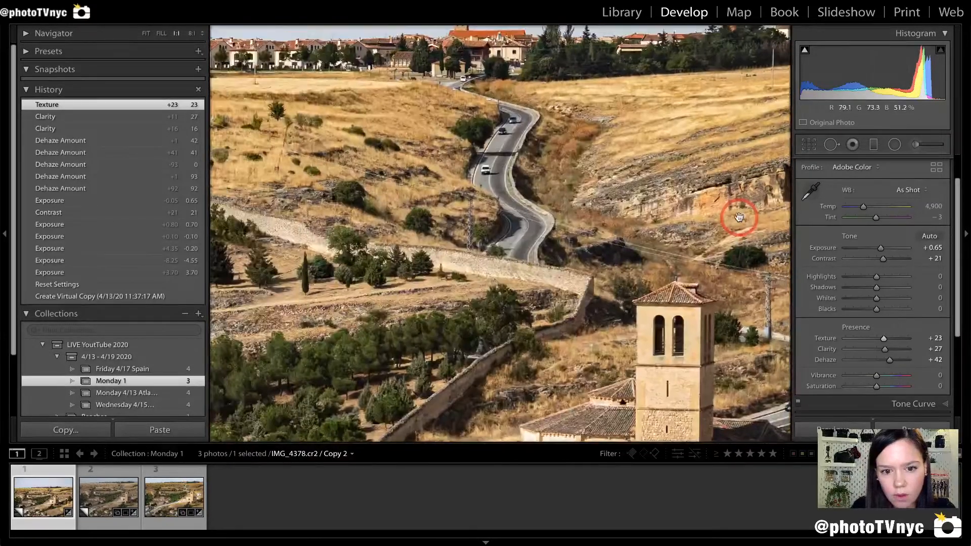
drag(450, 186, 678, 167)
drag(442, 213, 649, 208)
drag(354, 322, 613, 186)
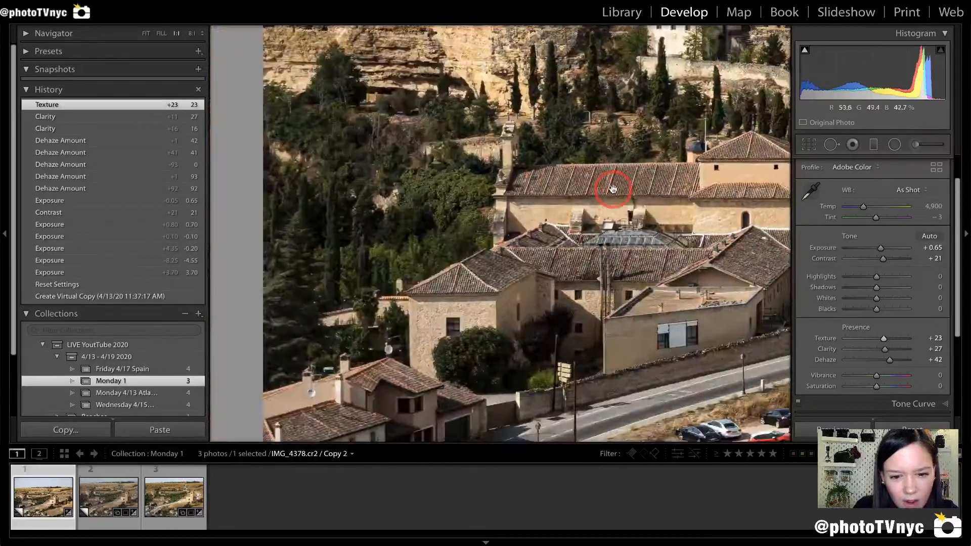
drag(520, 325, 424, 162)
drag(503, 283, 486, 250)
drag(779, 260, 349, 263)
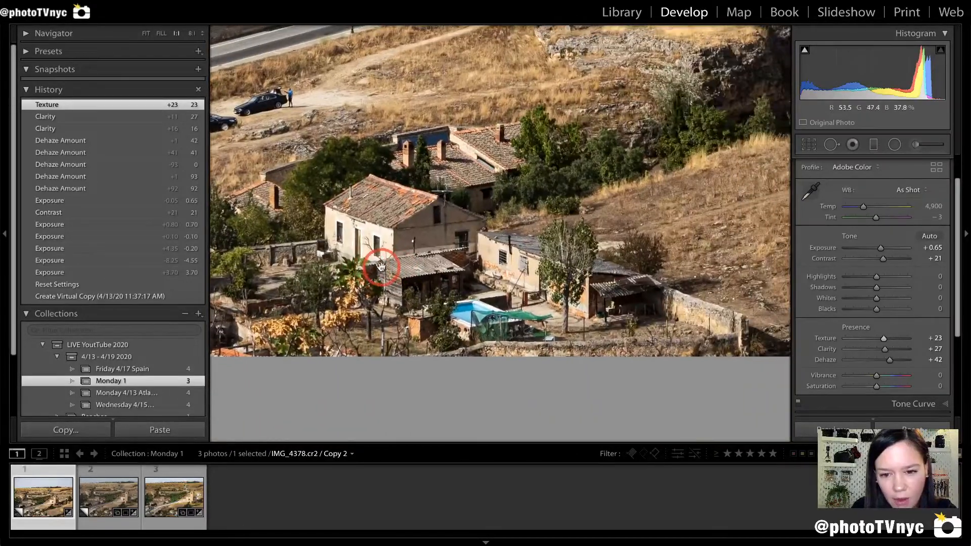
drag(525, 127, 527, 254)
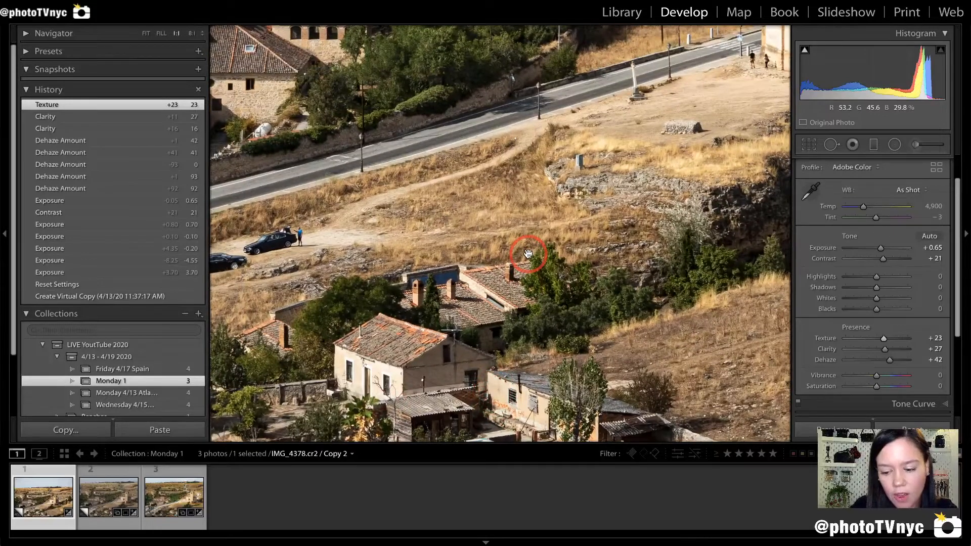
- Compare the magnified hillside houses with their unedited version and return to the full photo
key(backslash)
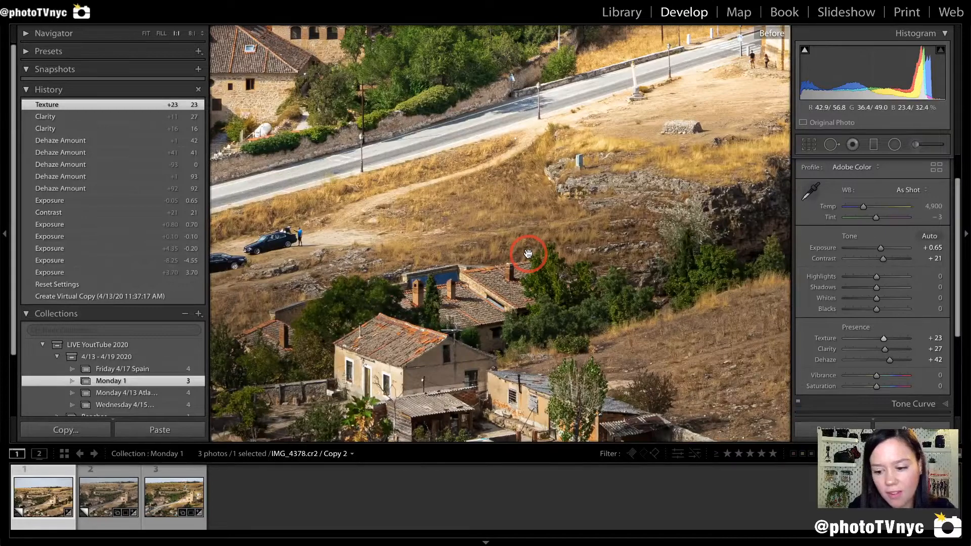
key(backslash)
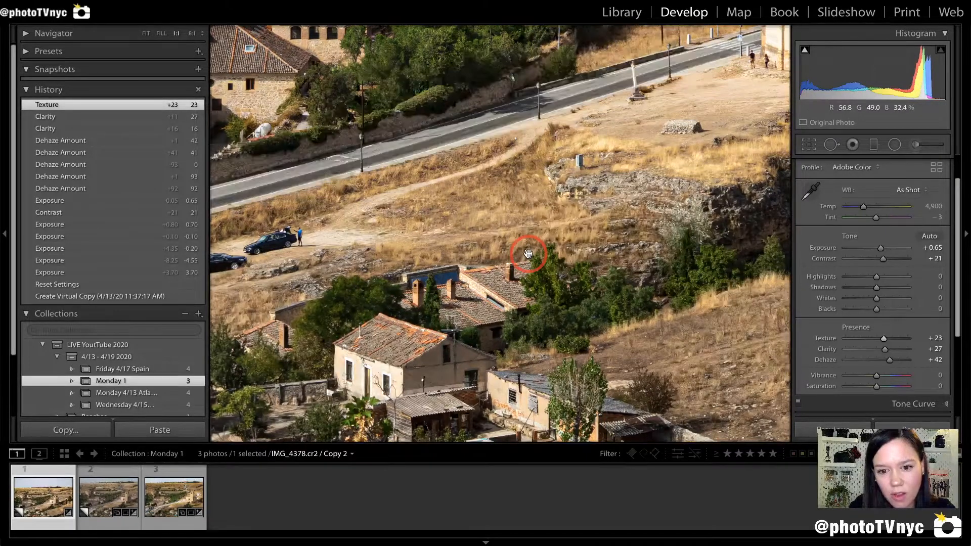
click(528, 254)
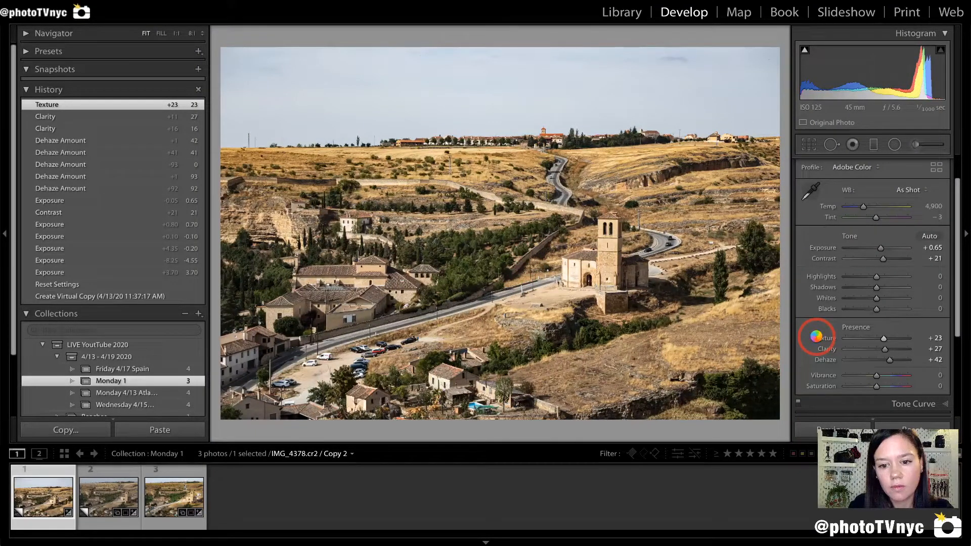
- Compare the full edited landscape photo with its unedited version
key(backslash)
key(backslash)
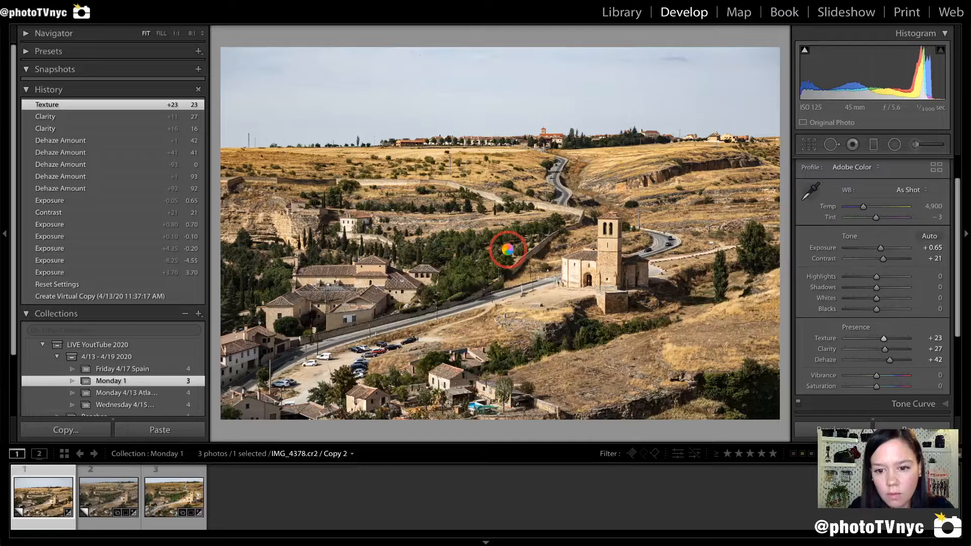
key(backslash)
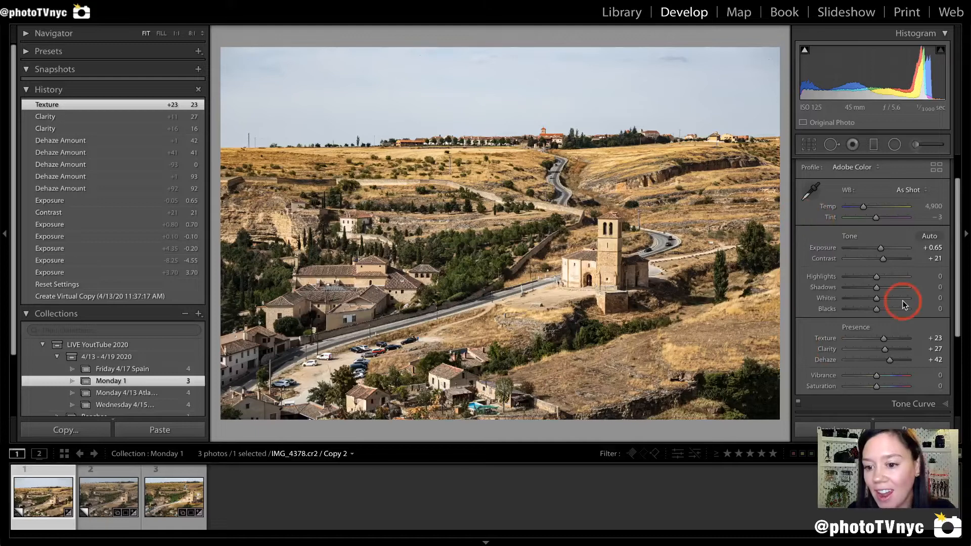
- Open the Detail settings and examine the hillside trees, road, village roofs and parked cars at 1:1
scroll(870, 340, down, 3)
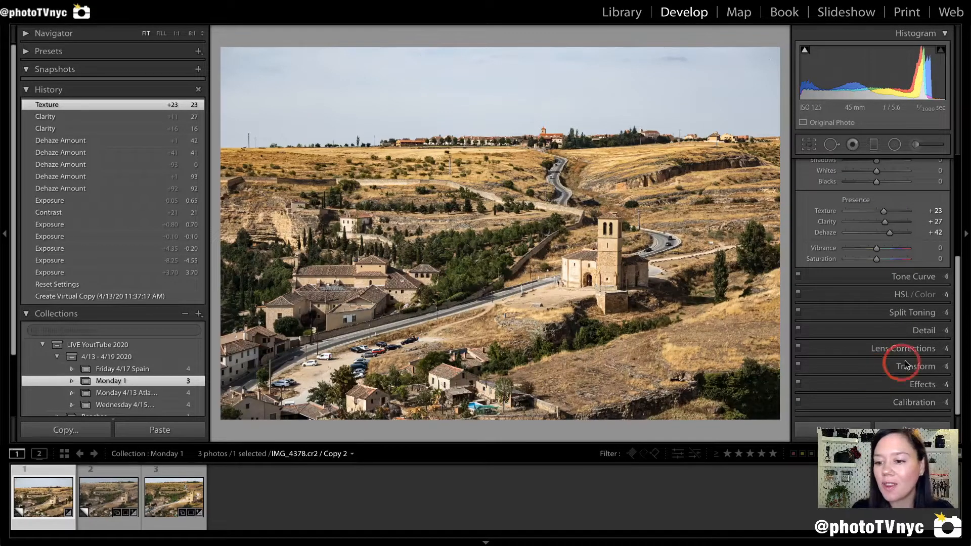
click(926, 332)
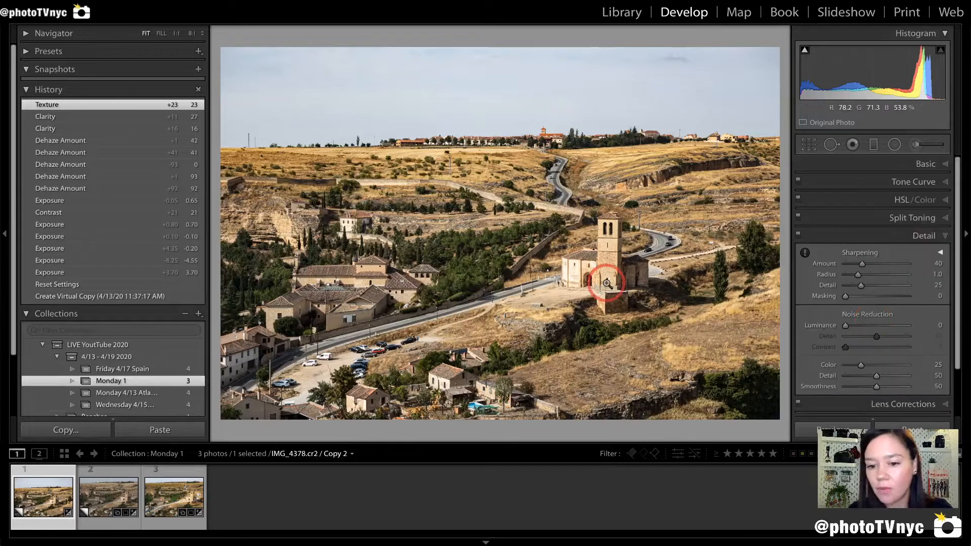
click(607, 283)
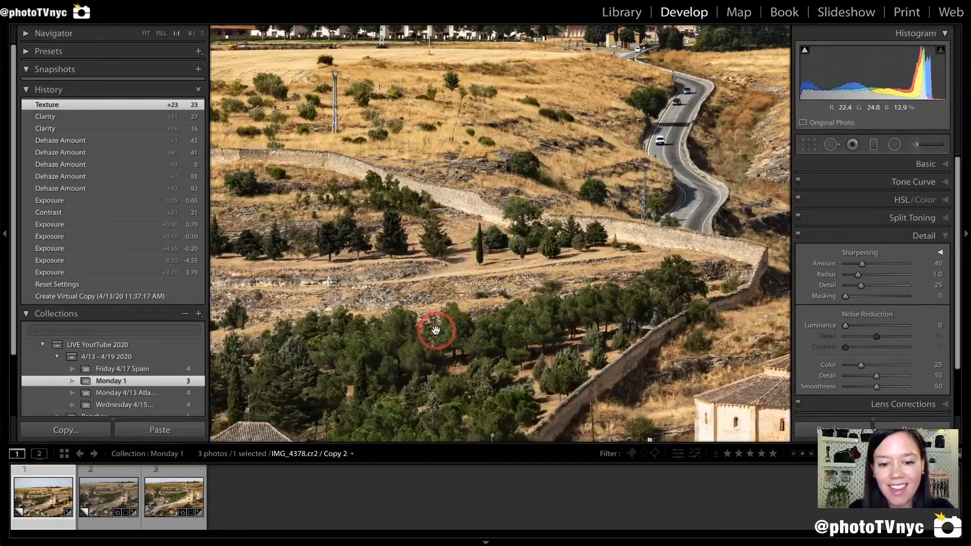
drag(436, 329, 615, 104)
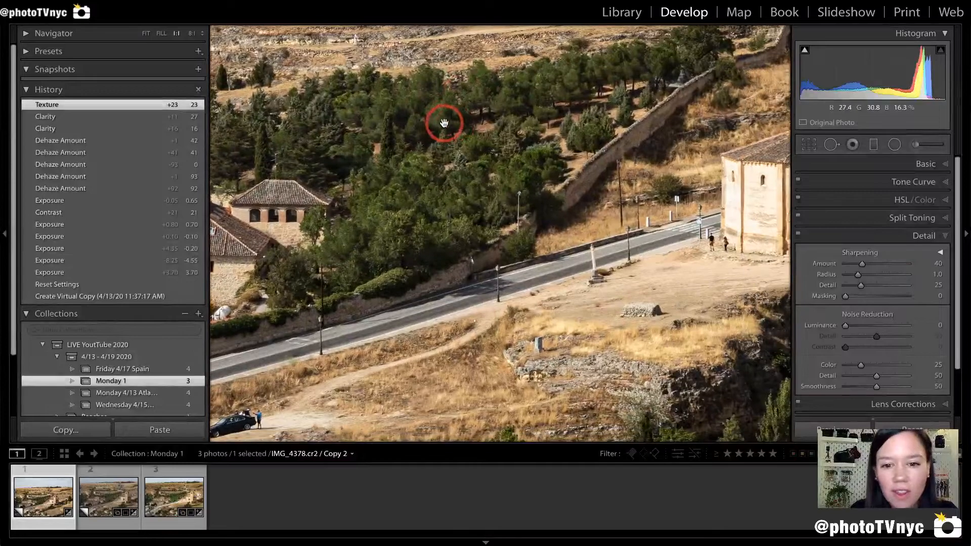
drag(399, 191, 643, 100)
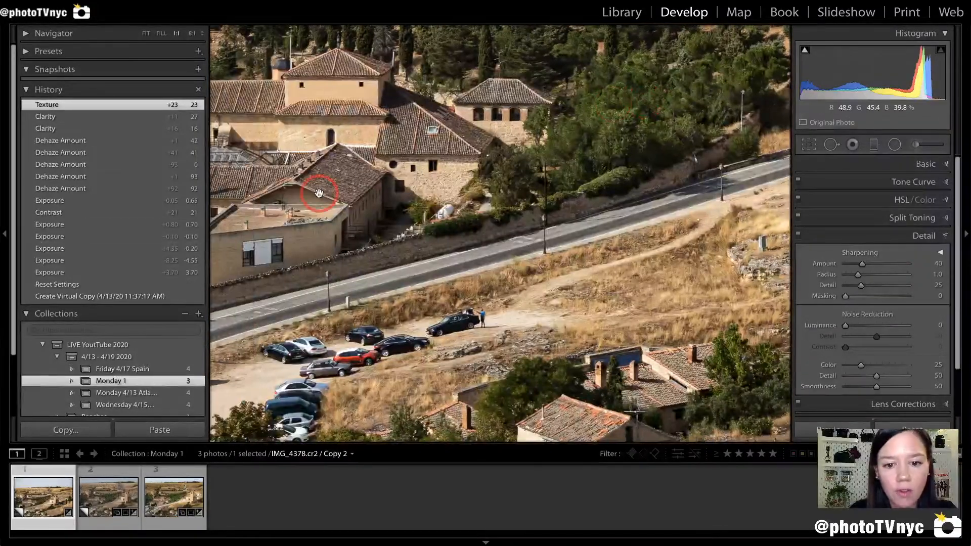
drag(273, 201, 620, 141)
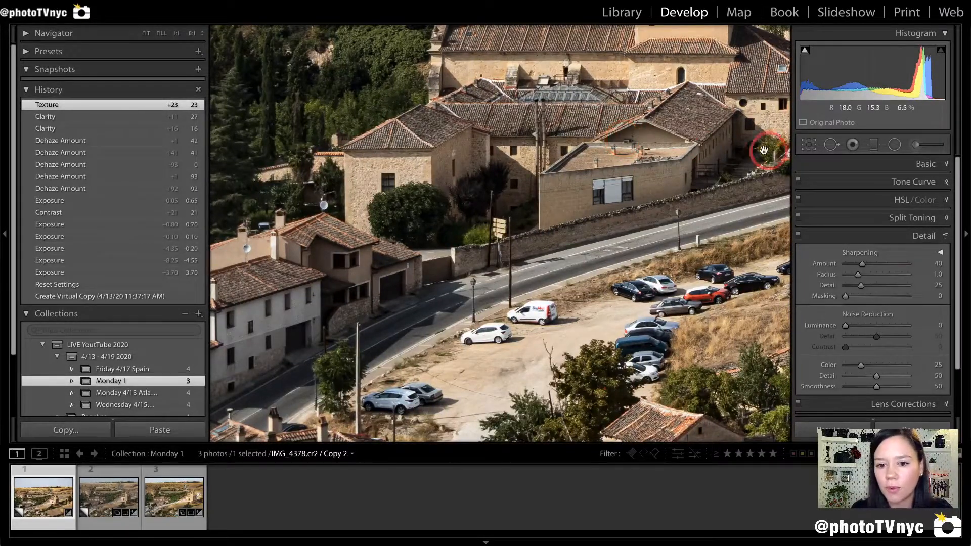
drag(362, 217, 260, 287)
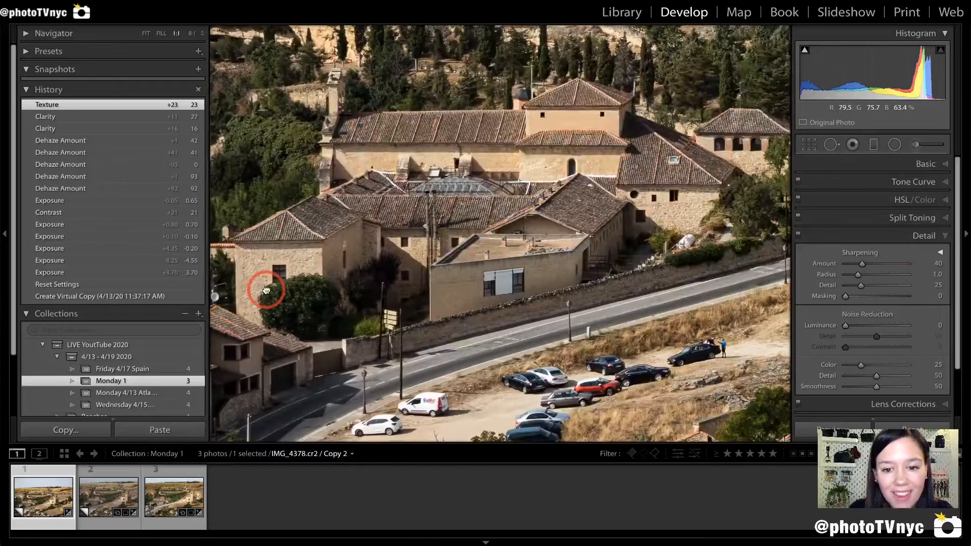
drag(559, 130, 521, 190)
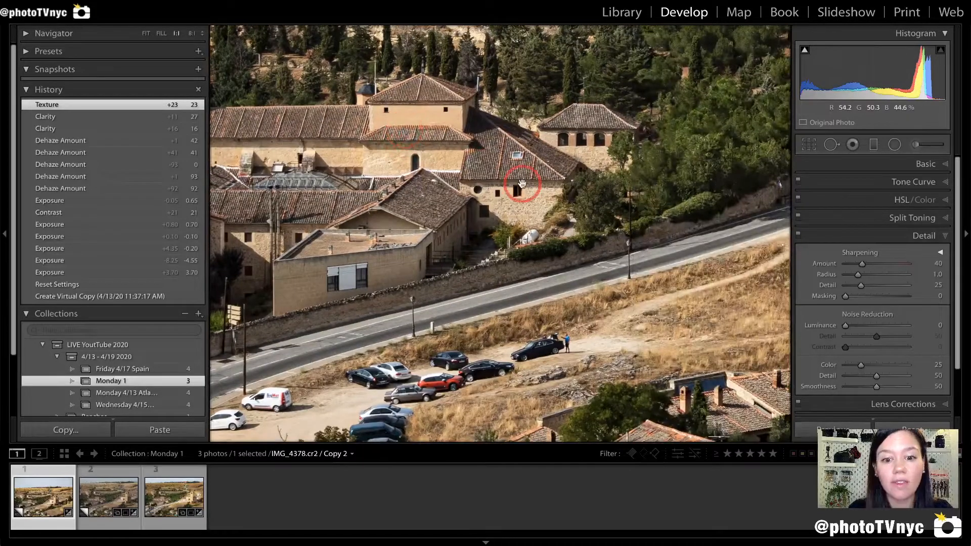
click(521, 190)
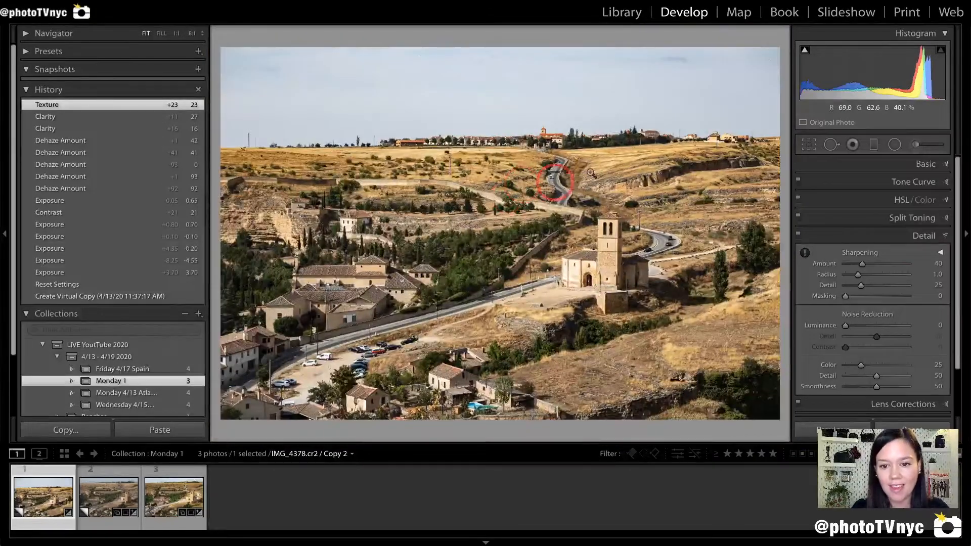
- Inspect the area around the winding road at 1:1, return to the full photo and hide the photo info overlay
click(559, 170)
drag(576, 173, 394, 207)
click(394, 207)
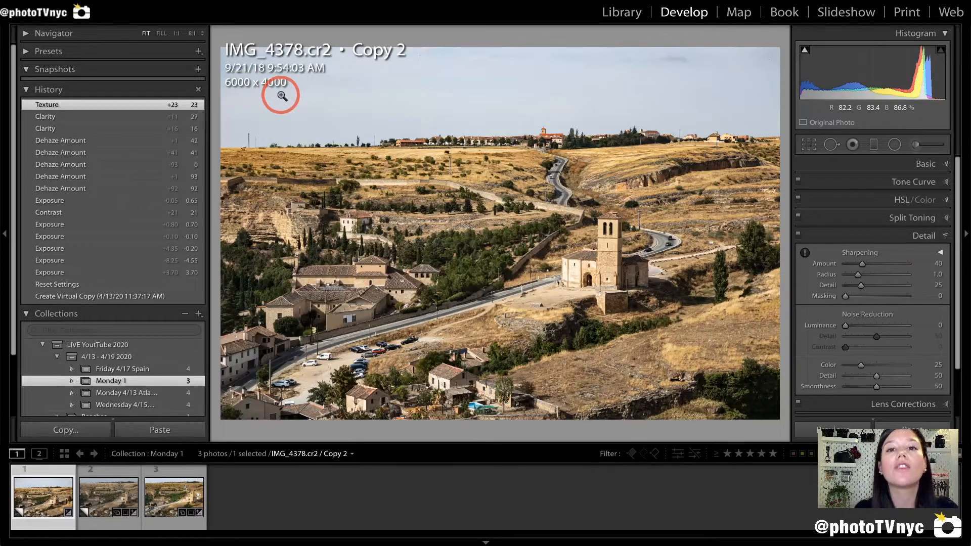
key(i)
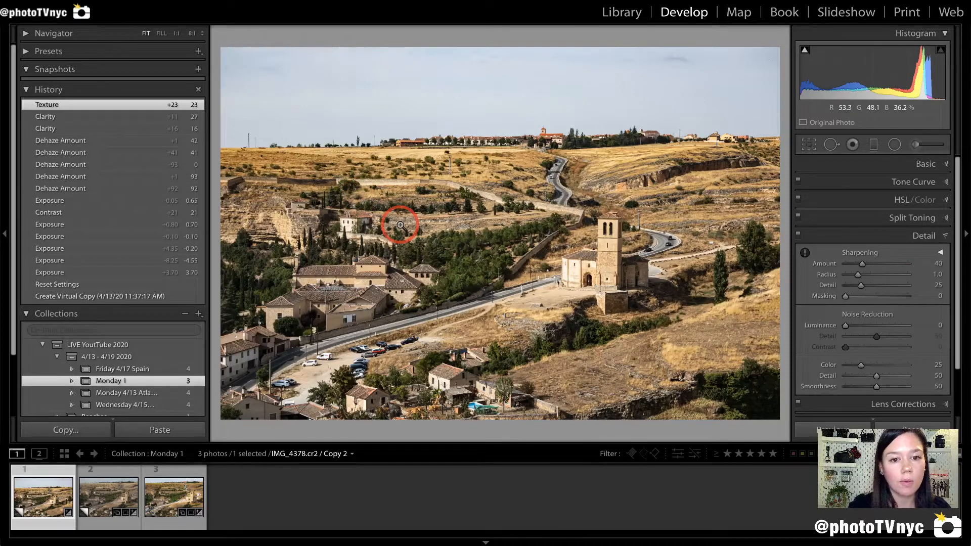
- Set Luminance noise reduction to 18, checking the sky and fields at 1:1, and return to the full photo
click(461, 219)
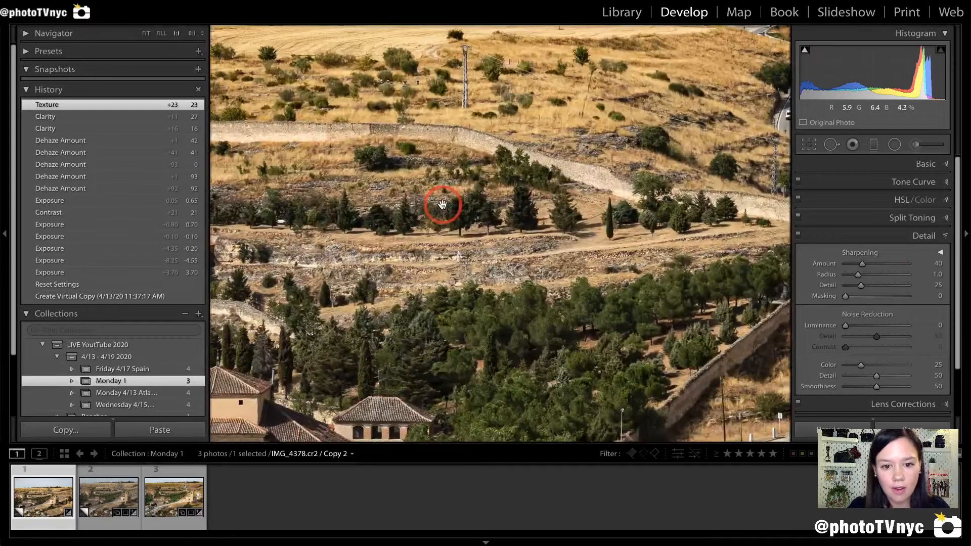
drag(446, 188, 676, 419)
drag(358, 275, 466, 303)
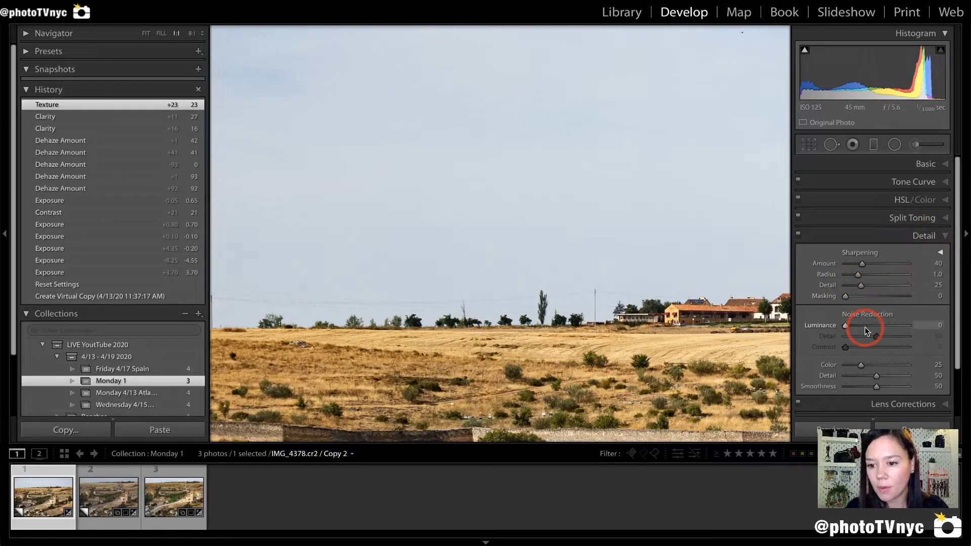
mouse_move(857, 327)
mouse_down()
mouse_move(847, 325)
mouse_move(856, 325)
mouse_up()
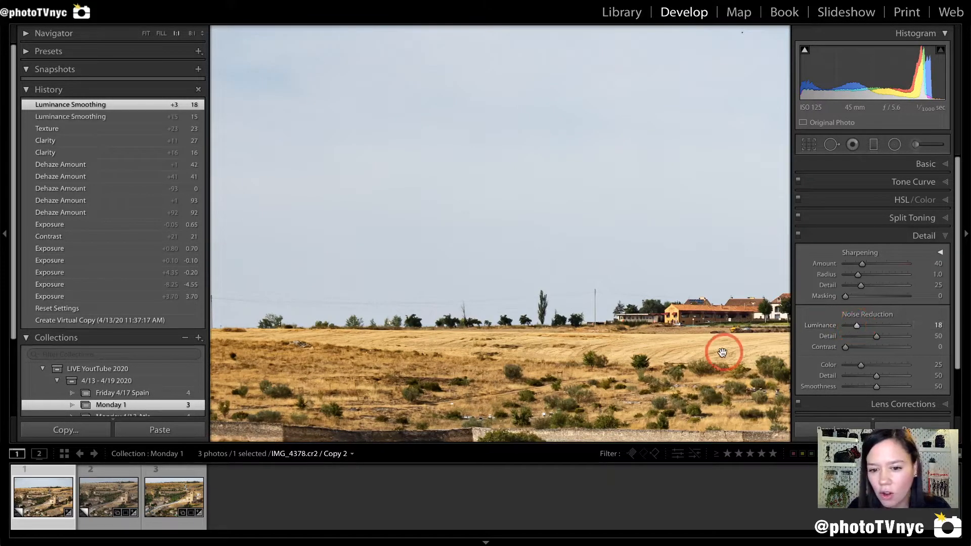
drag(567, 266, 698, 303)
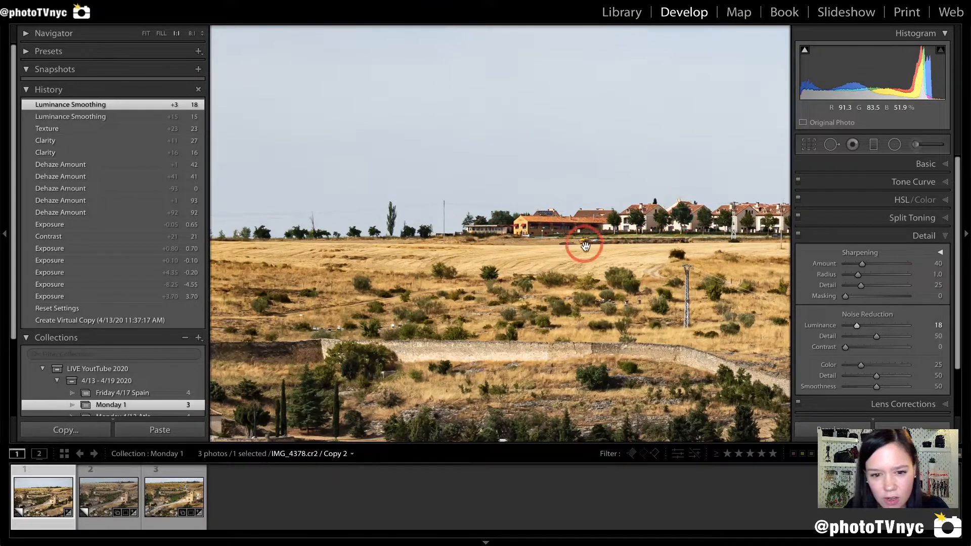
click(480, 245)
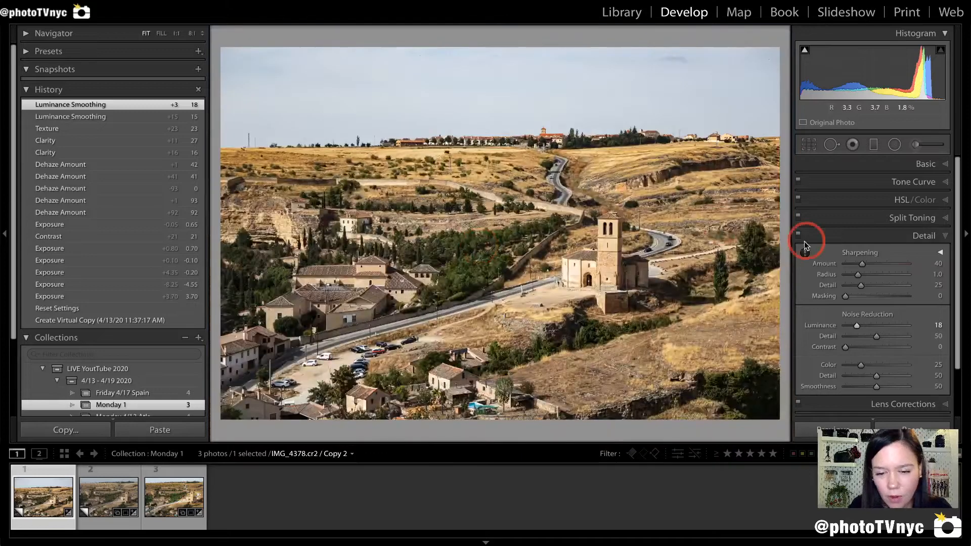
- Enable the lens profile corrections, turning them off and on again to compare the effect
click(916, 223)
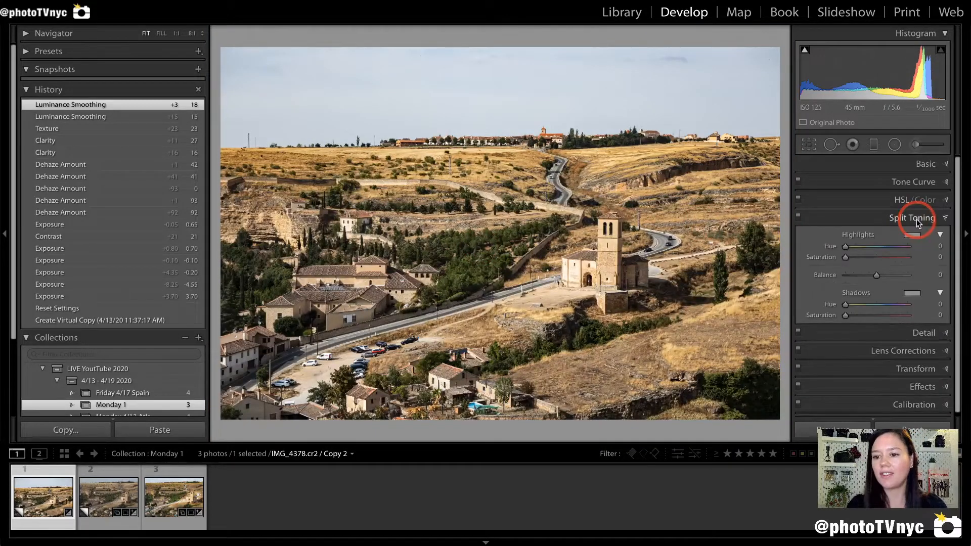
click(908, 349)
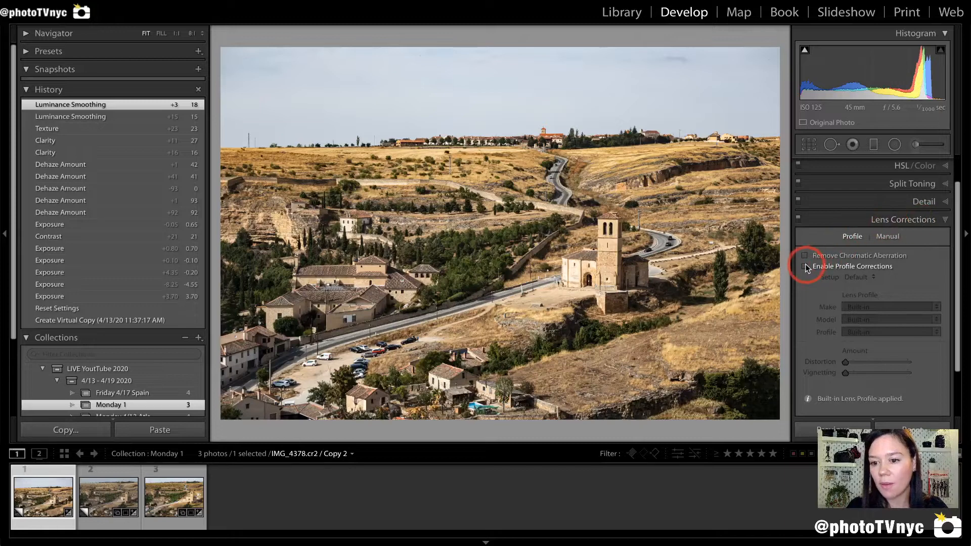
click(805, 266)
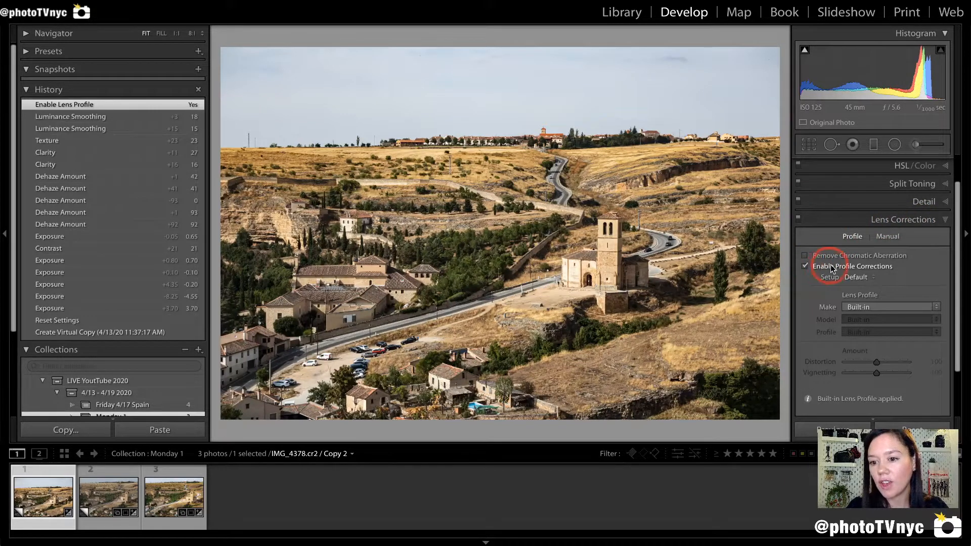
click(806, 266)
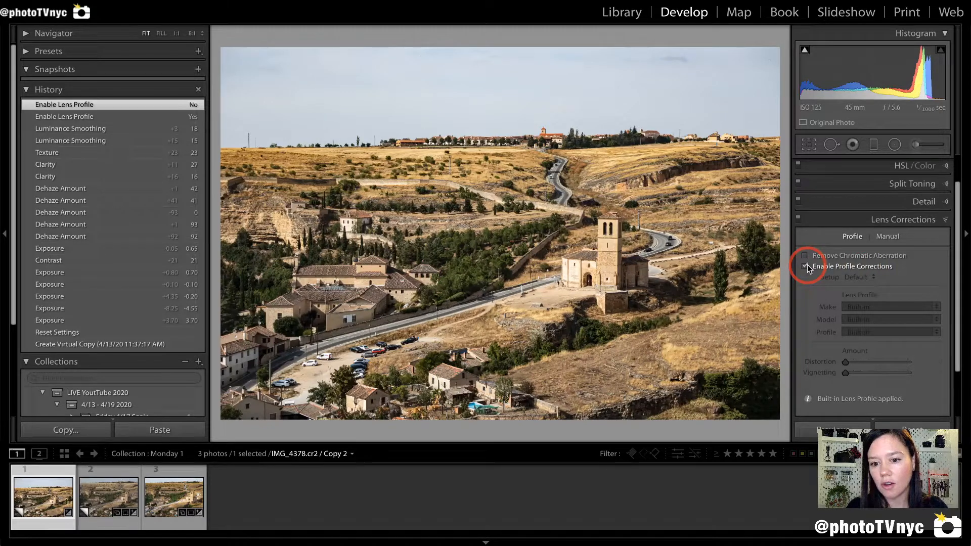
click(807, 265)
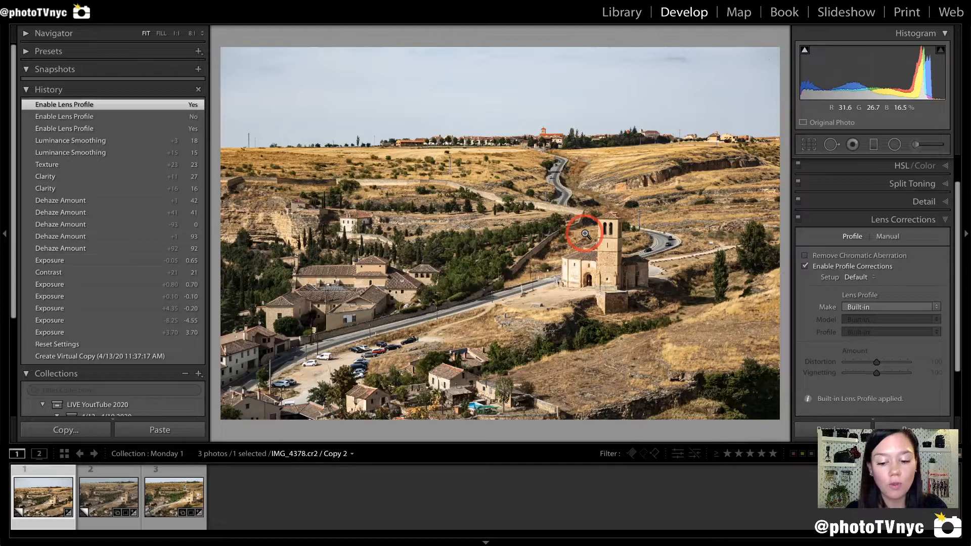
- Check the photo info overlay and revisit the sharpening and noise reduction settings, returning to Lens Corrections
key(i)
key(i)
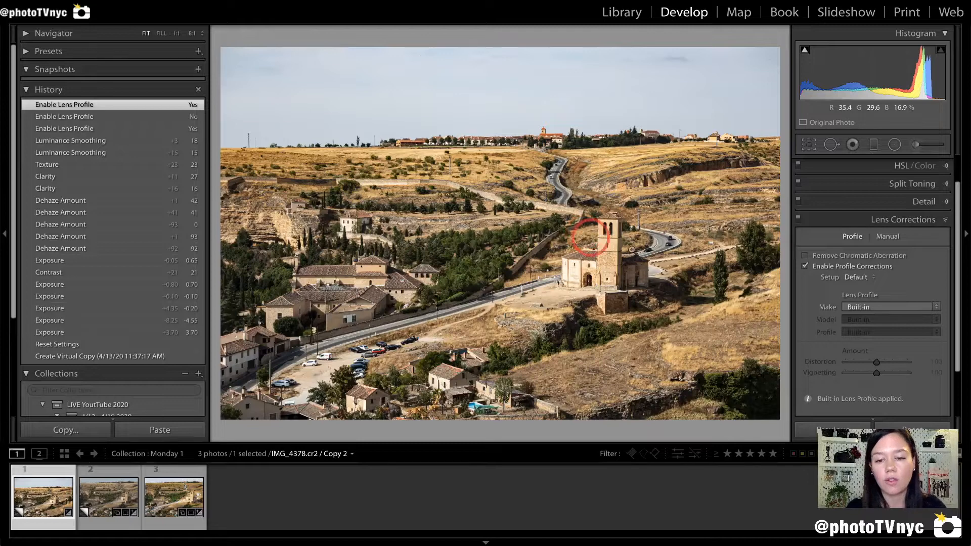
click(944, 221)
click(943, 236)
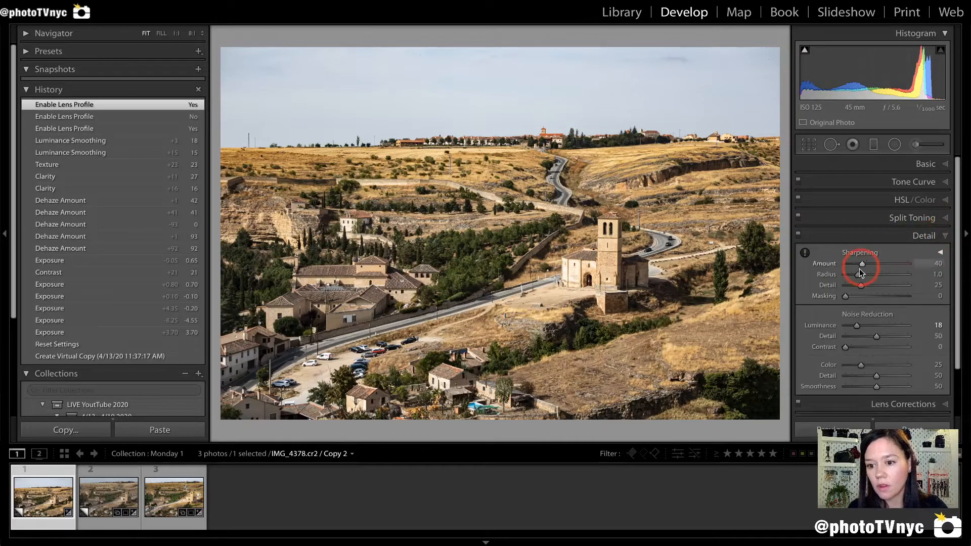
click(942, 235)
click(939, 254)
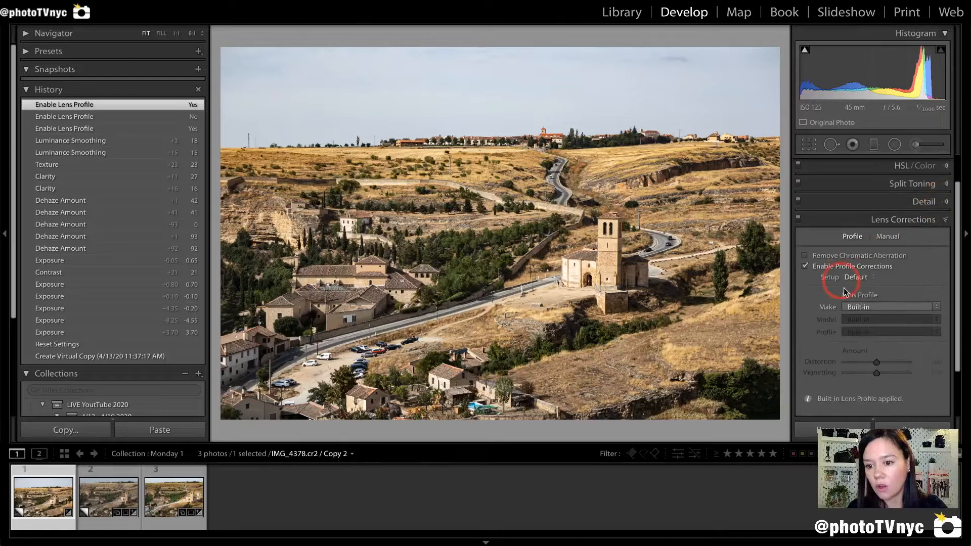
- Try Remove Chromatic Aberration, viewing the church at 1:1, and turn it off again
click(804, 256)
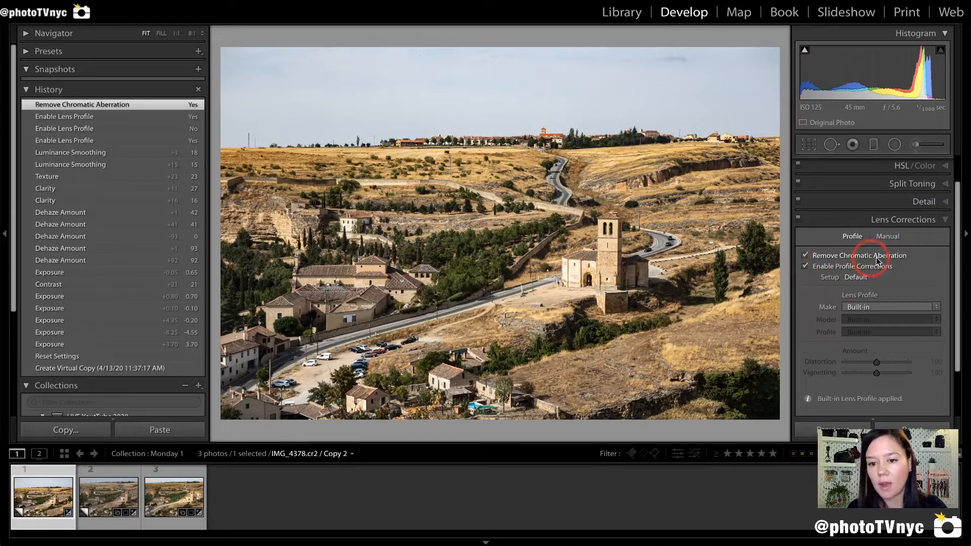
click(618, 228)
click(805, 255)
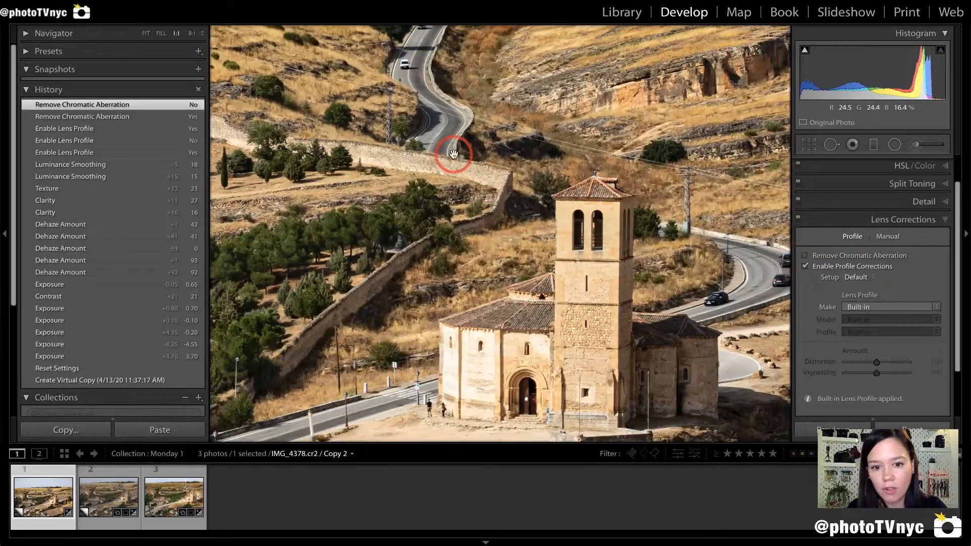
- Compare the distant bell tower and houses on the horizon at 4:1 with and without Remove Chromatic Aberration
drag(413, 133, 509, 340)
drag(442, 207, 600, 253)
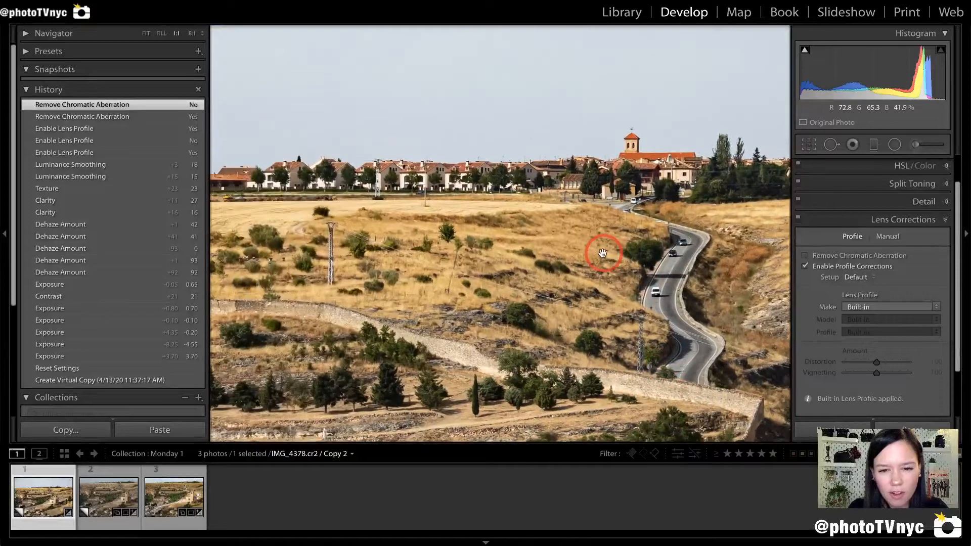
key(ctrl+equal)
drag(629, 158, 480, 301)
drag(577, 265, 382, 316)
drag(623, 242, 536, 240)
click(805, 256)
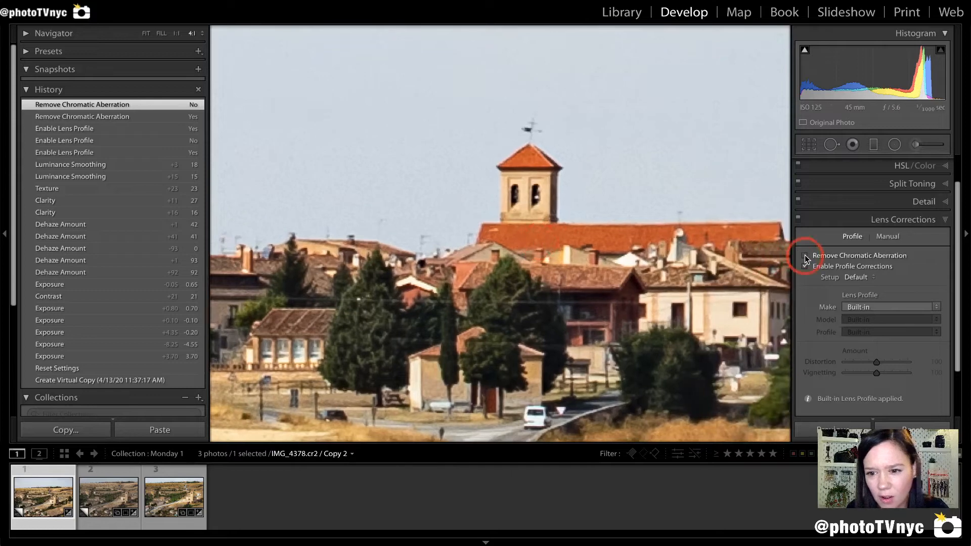
click(805, 256)
drag(488, 251, 653, 265)
click(805, 257)
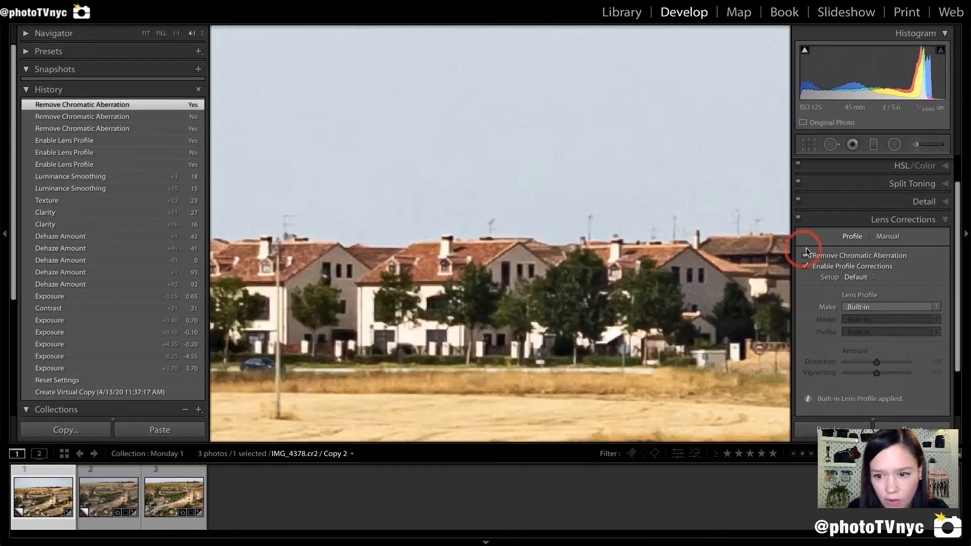
click(805, 256)
- Turn on Remove Chromatic Aberration, checking the houses beside the pylon at 4:1, and return to the full photo
drag(450, 240, 649, 213)
drag(287, 233, 610, 209)
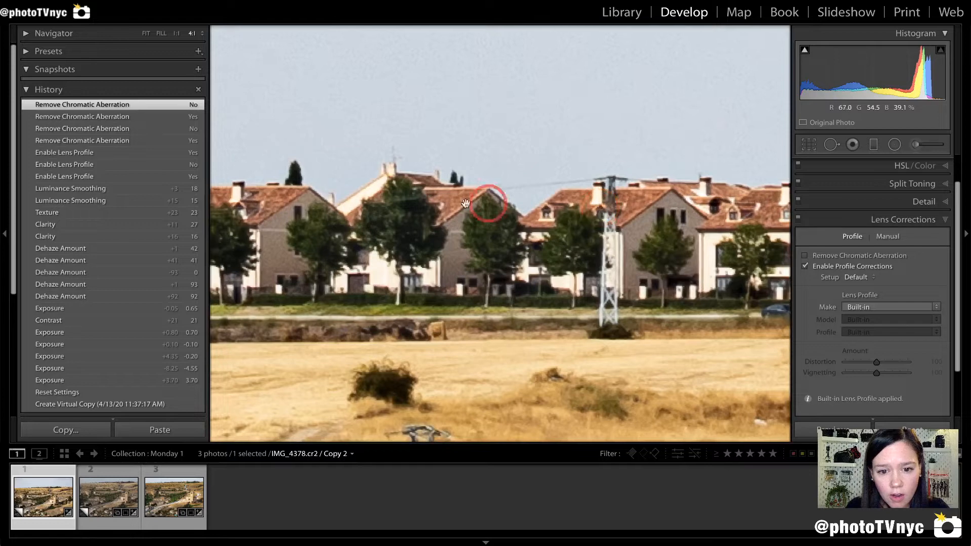
click(805, 256)
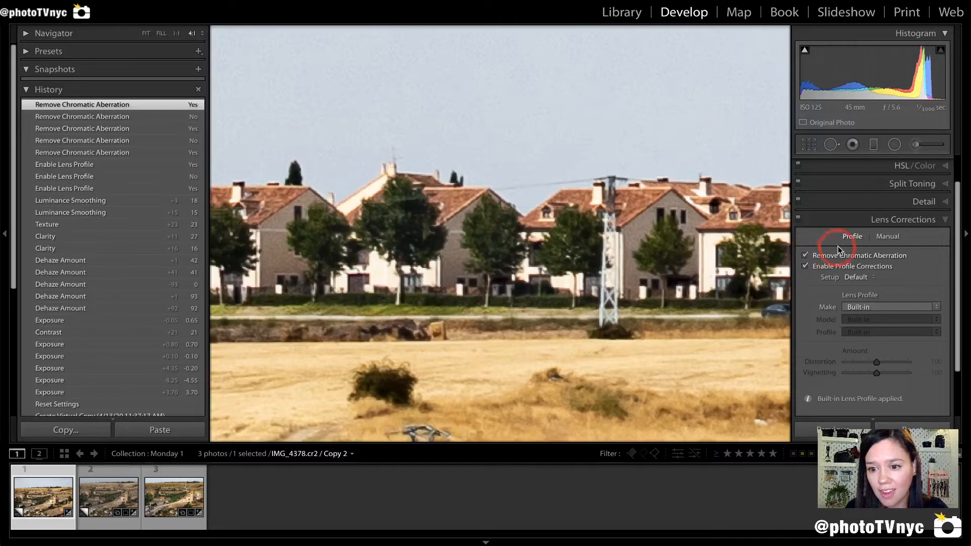
click(176, 33)
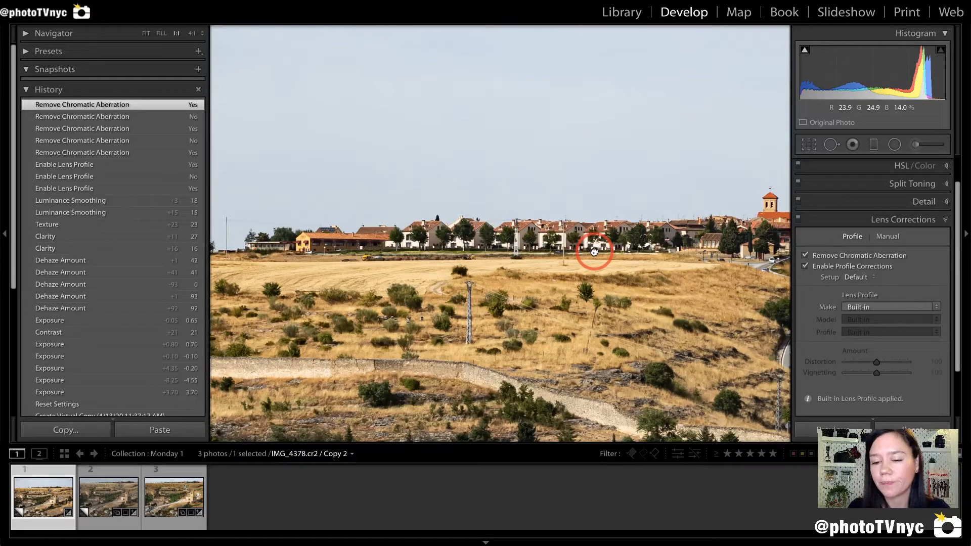
click(594, 250)
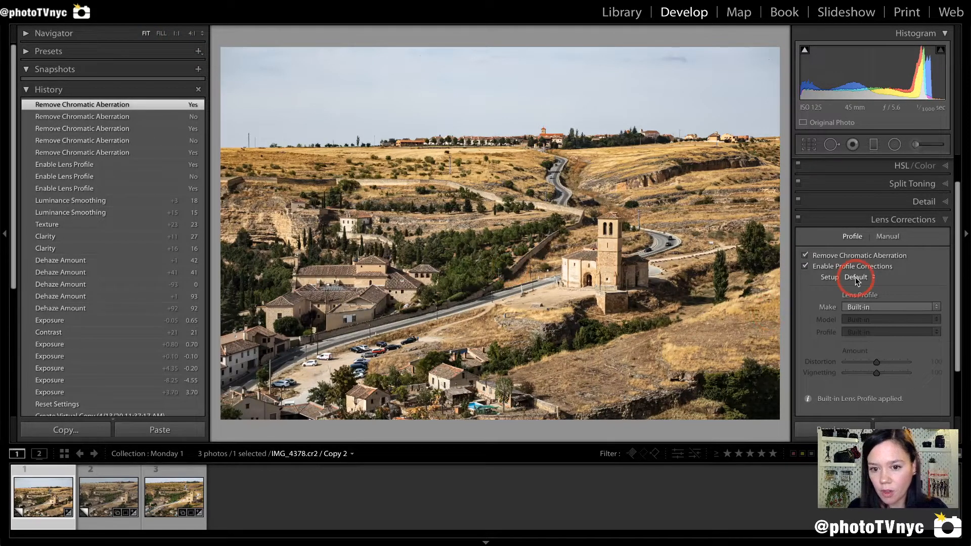
- Start a Crop & Straighten edit of the photo with the crop locked to the Original aspect ratio
click(916, 225)
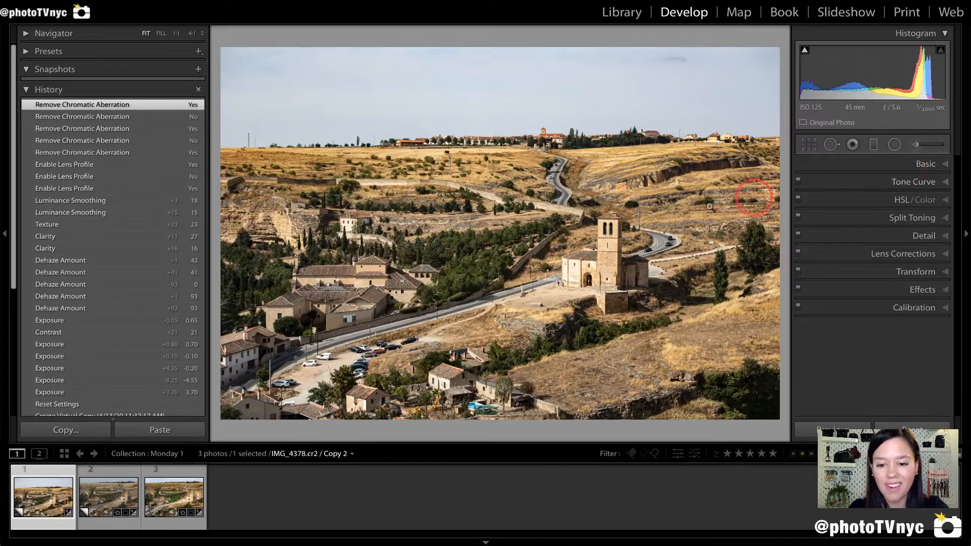
key(r)
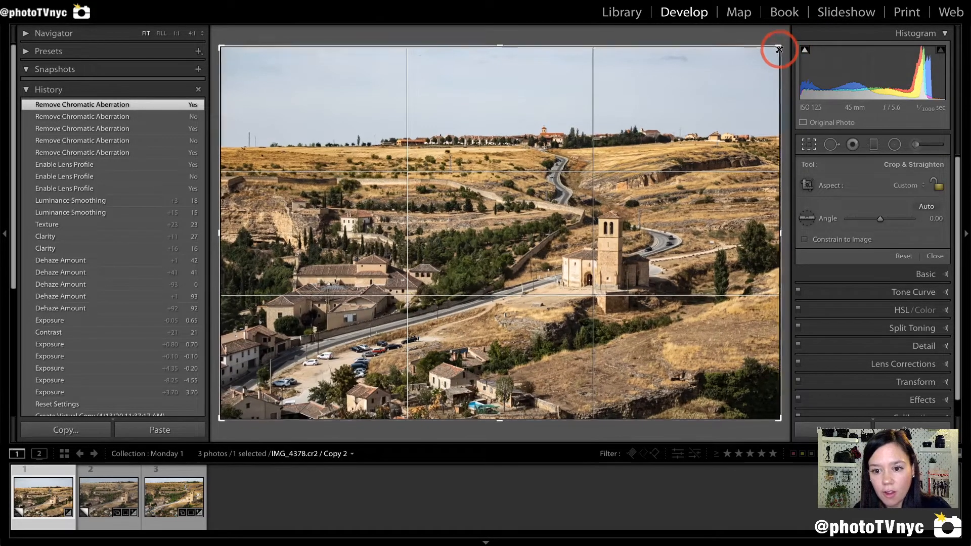
mouse_move(792, 43)
mouse_down()
mouse_move(717, 47)
mouse_move(700, 39)
mouse_move(806, 37)
mouse_move(799, 69)
mouse_move(798, 39)
mouse_up()
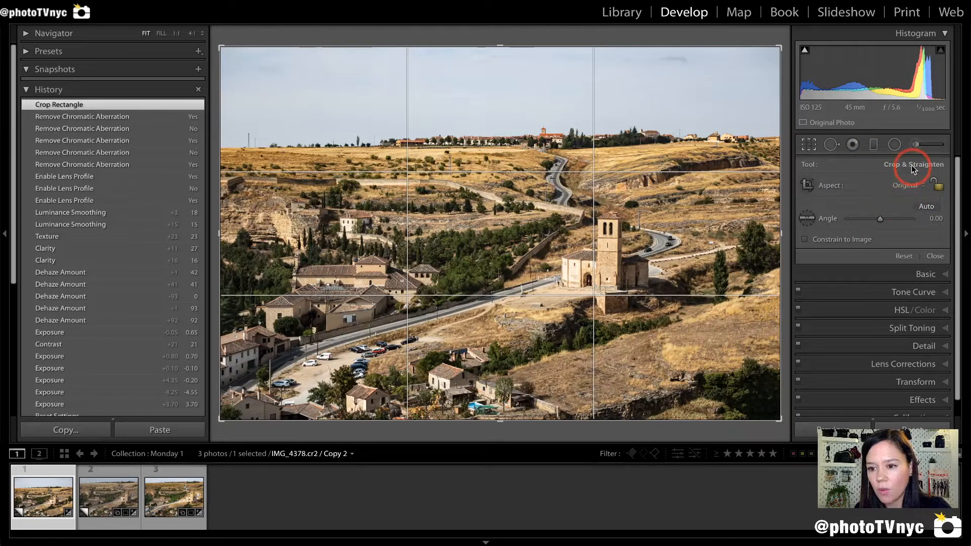
click(939, 186)
click(938, 186)
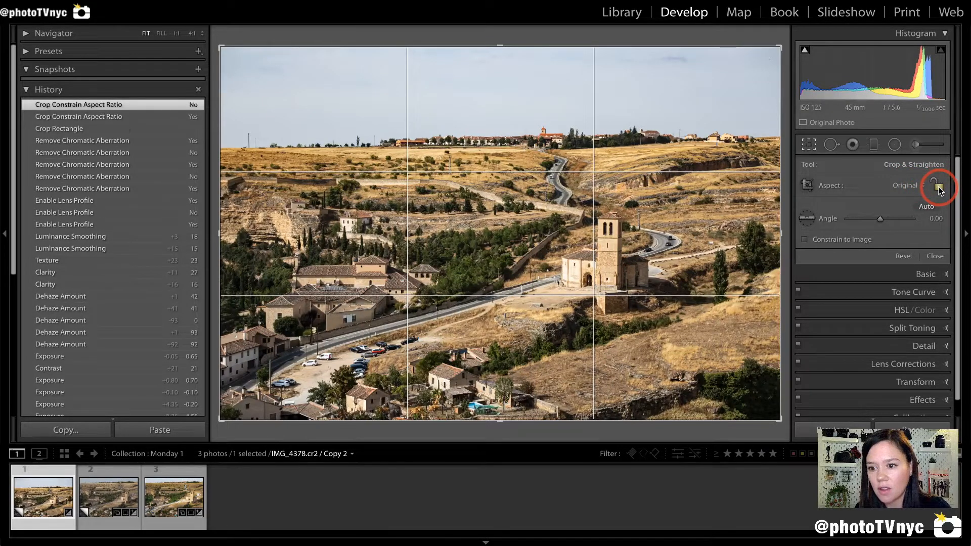
click(939, 186)
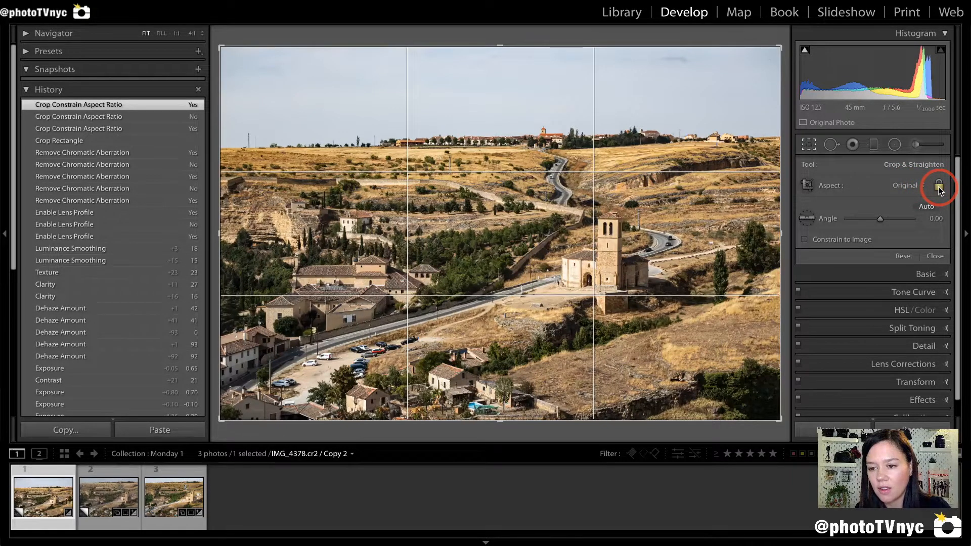
click(939, 187)
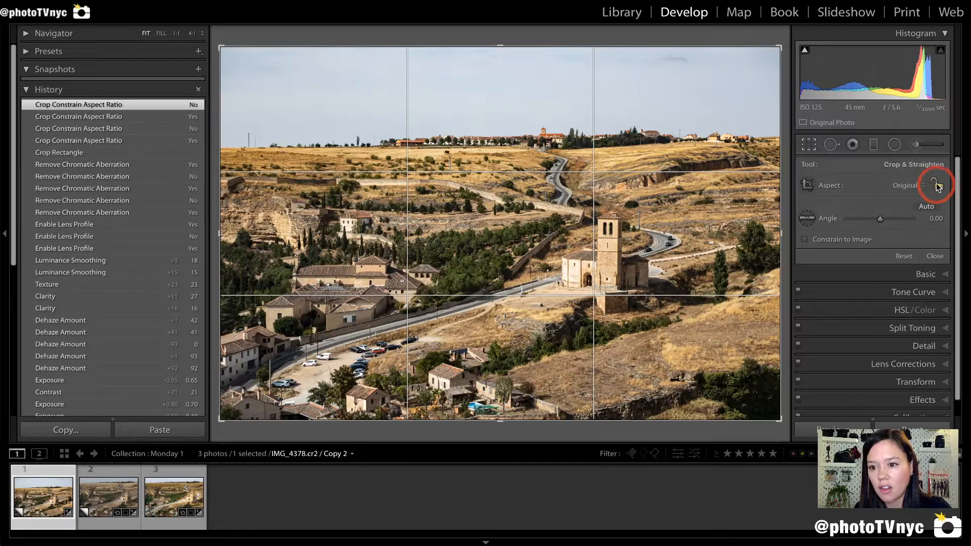
click(939, 187)
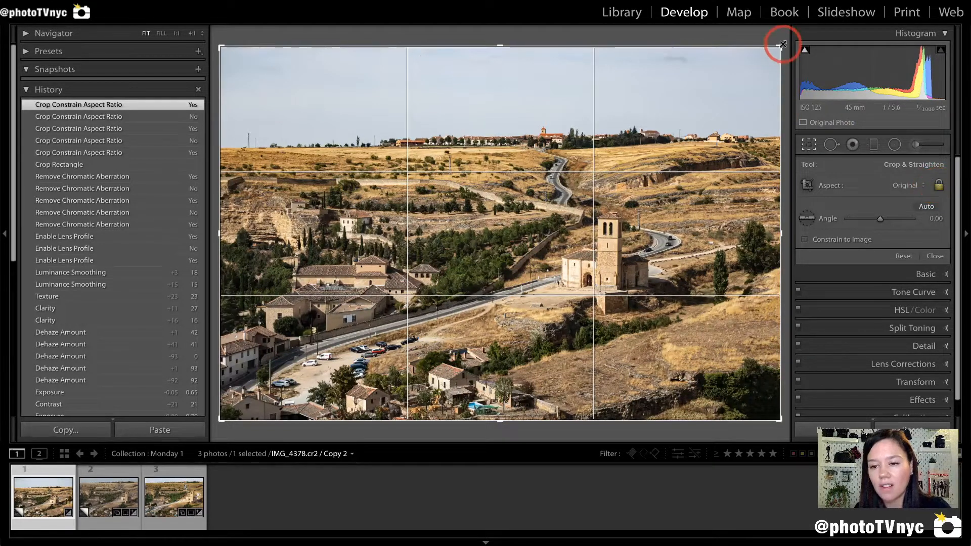
drag(781, 46, 843, 45)
click(907, 187)
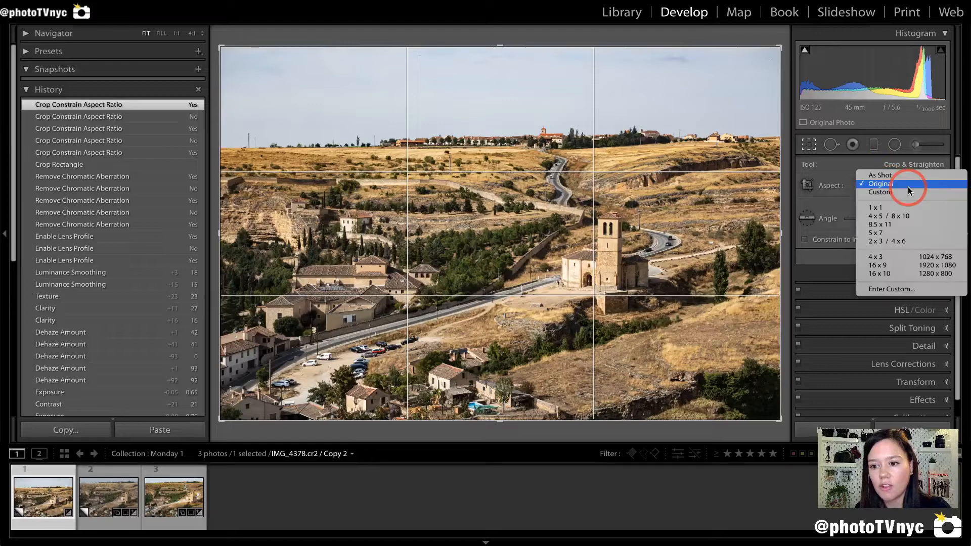
click(878, 183)
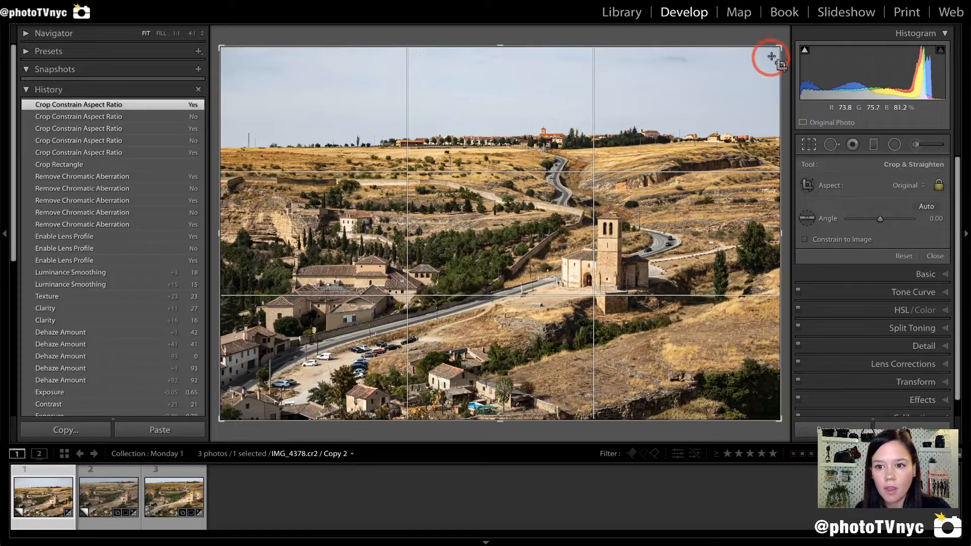
- Crop the photo tighter, trimming sky above the horizon and hillside beyond the church, reposition it within the frame, and apply the crop
drag(779, 49, 771, 74)
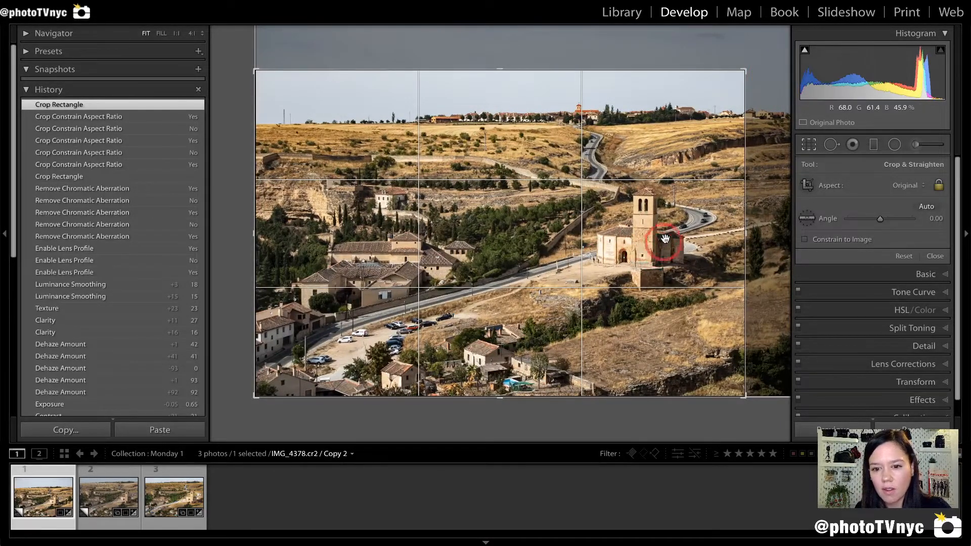
drag(658, 237, 627, 231)
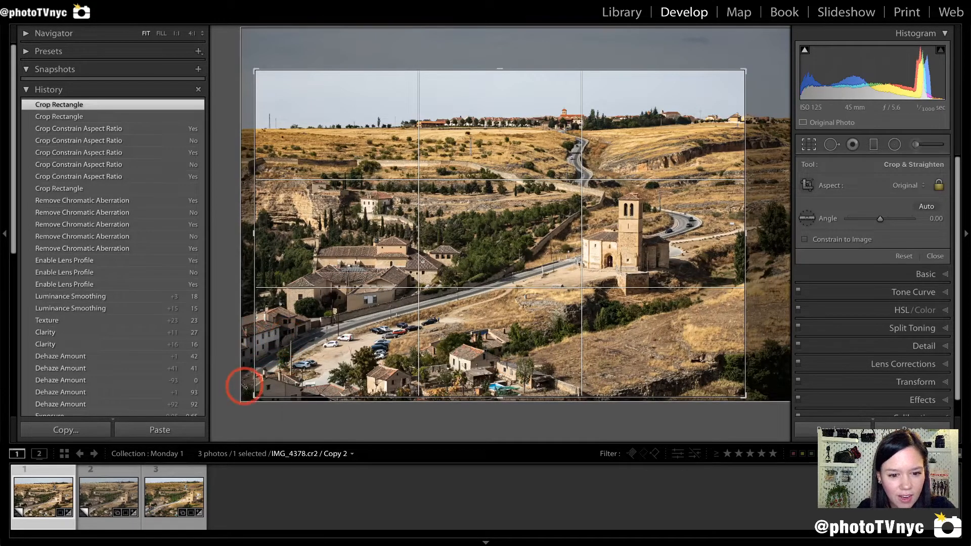
drag(254, 397, 240, 402)
drag(339, 345, 334, 348)
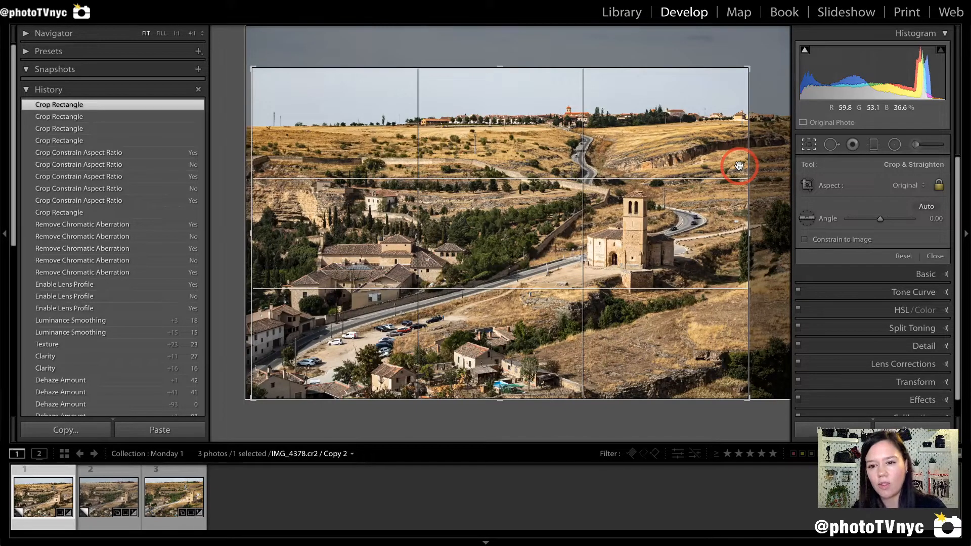
key(Return)
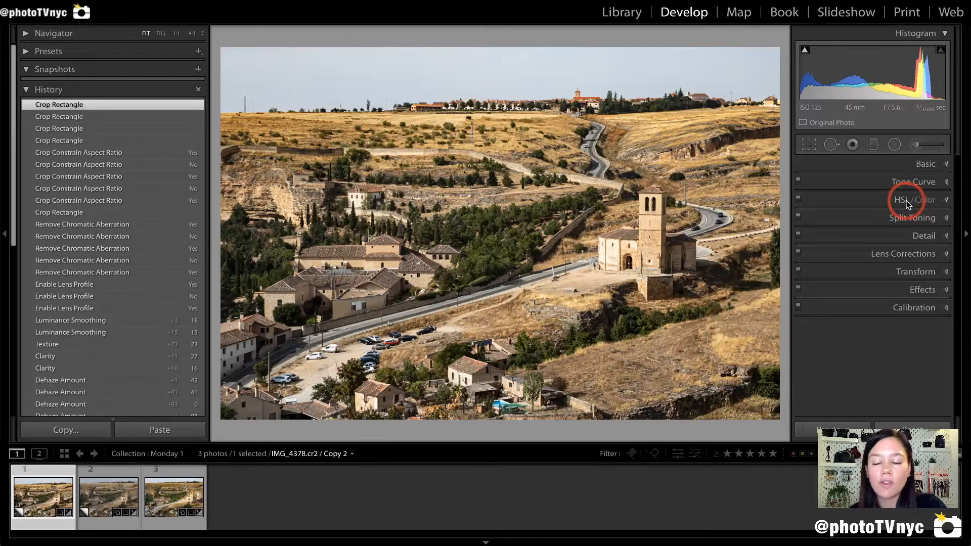
- Try the HSL Yellow hue at -100 and +100, and set it to -21
click(939, 200)
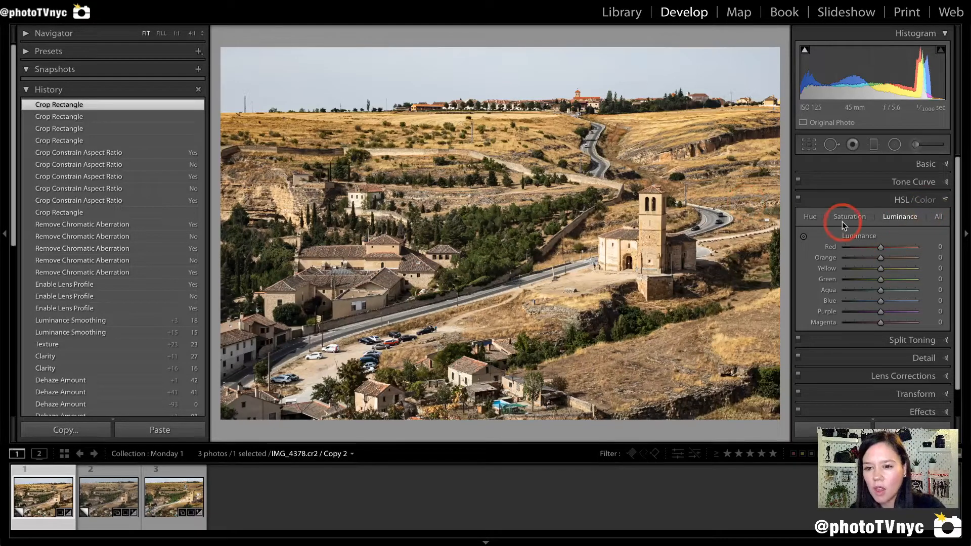
click(813, 217)
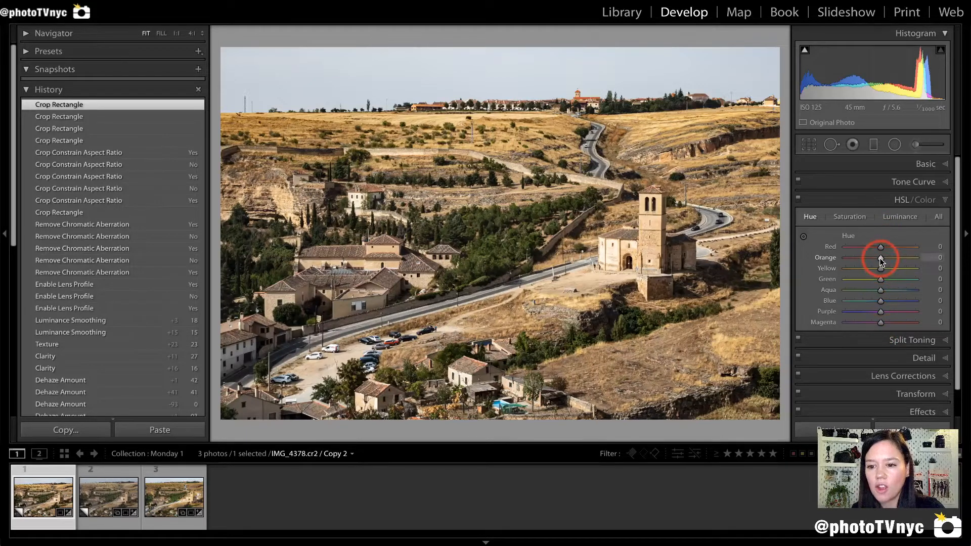
drag(880, 271, 804, 268)
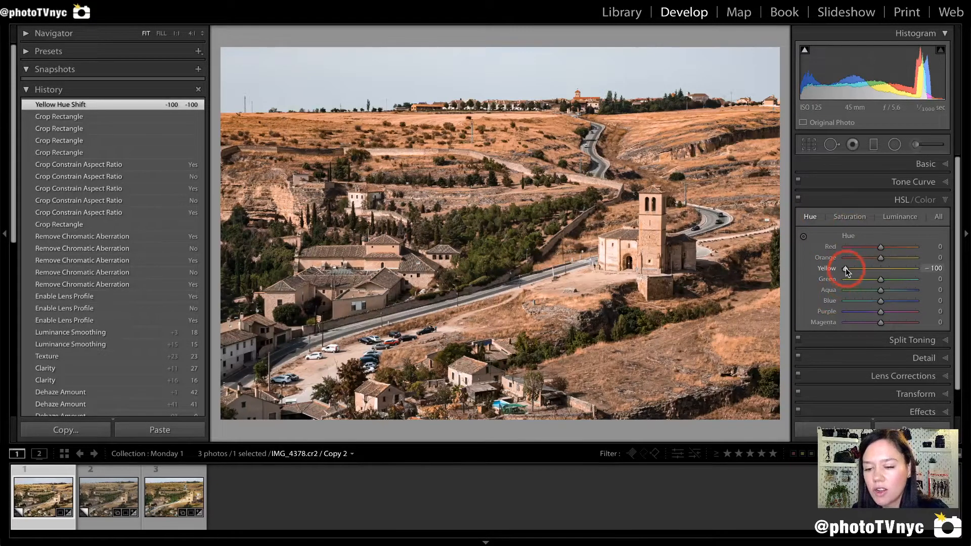
drag(846, 268, 944, 269)
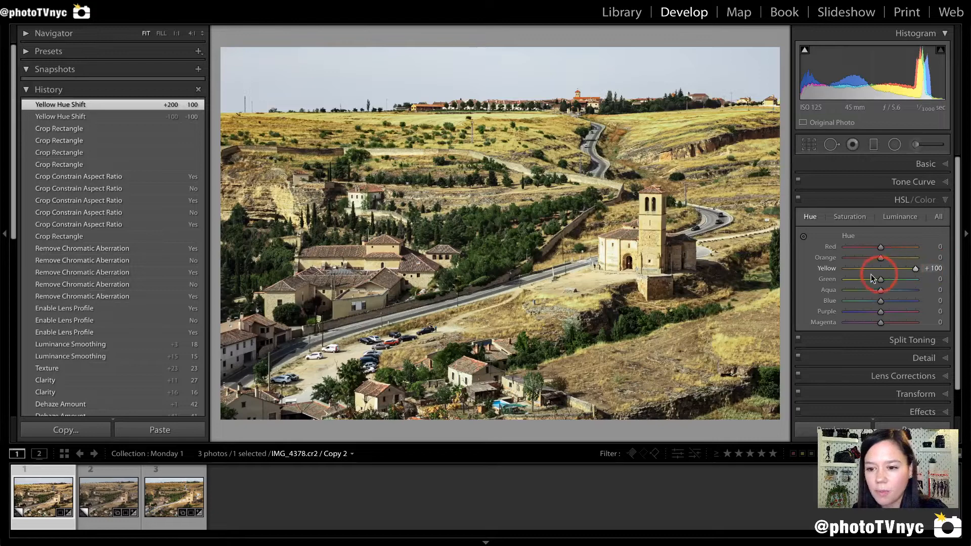
double_click(825, 268)
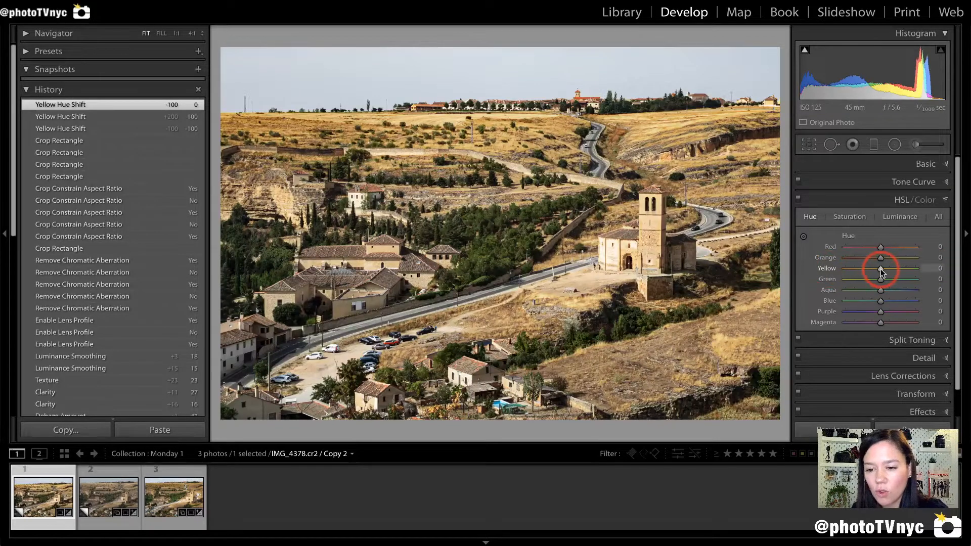
drag(881, 272, 875, 272)
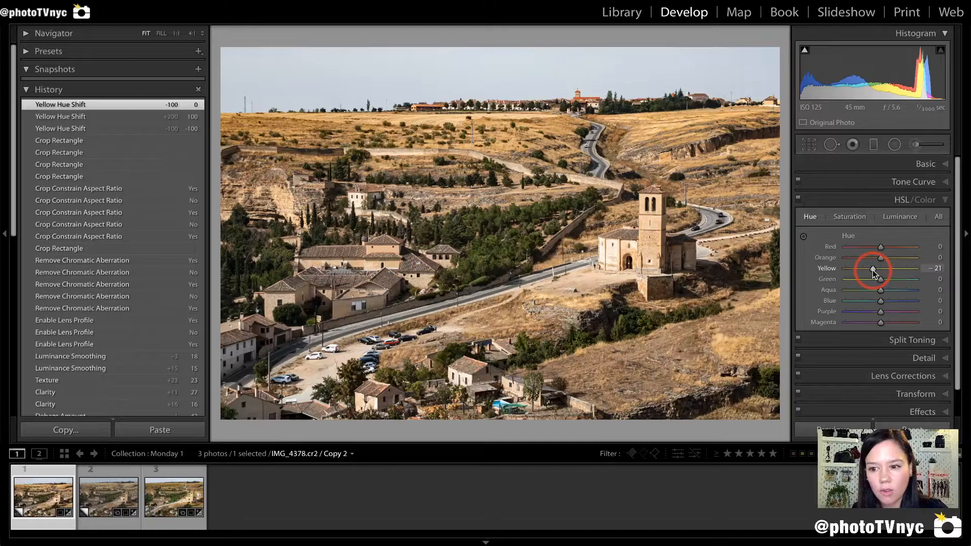
drag(872, 270, 872, 270)
- Try the Yellow saturation at both extremes, and set it to +40
click(854, 217)
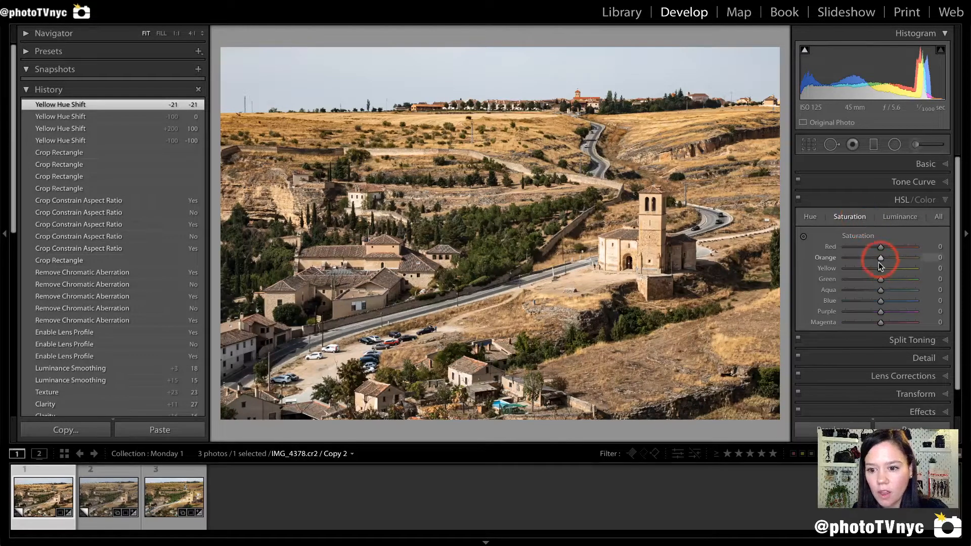
drag(882, 269, 893, 271)
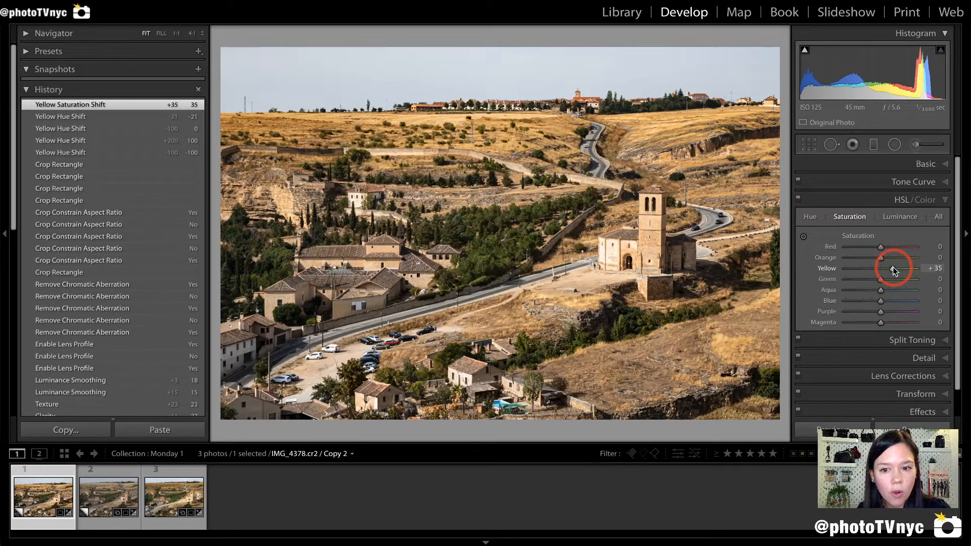
drag(893, 271, 718, 277)
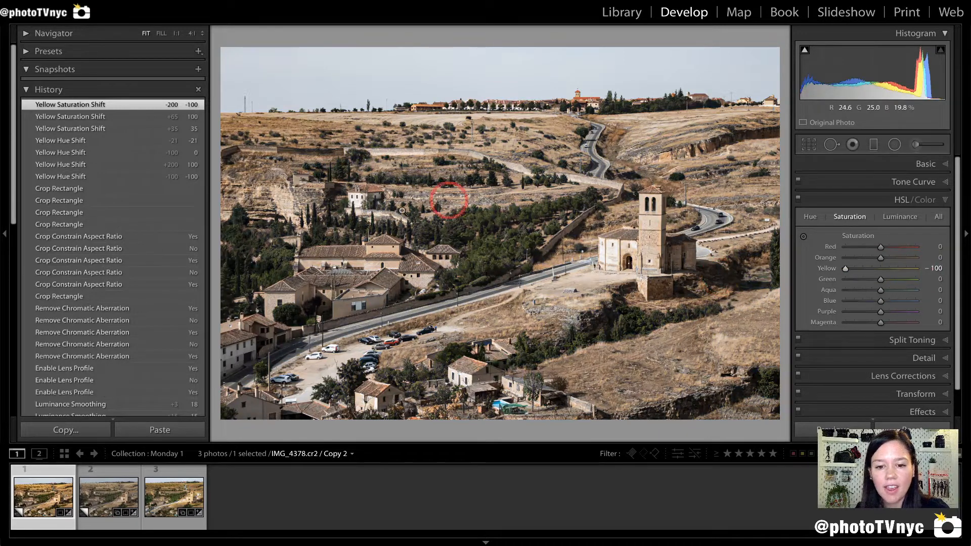
double_click(837, 271)
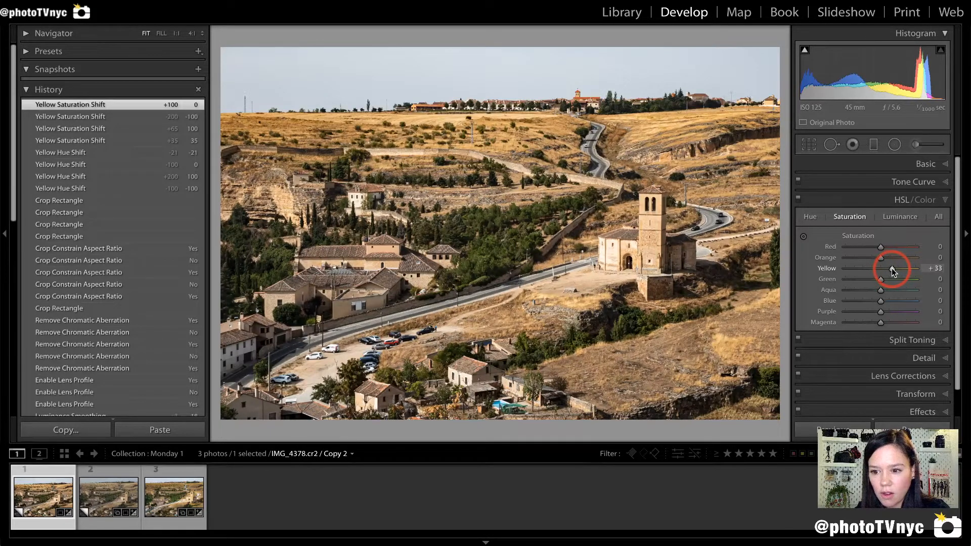
drag(893, 268, 894, 268)
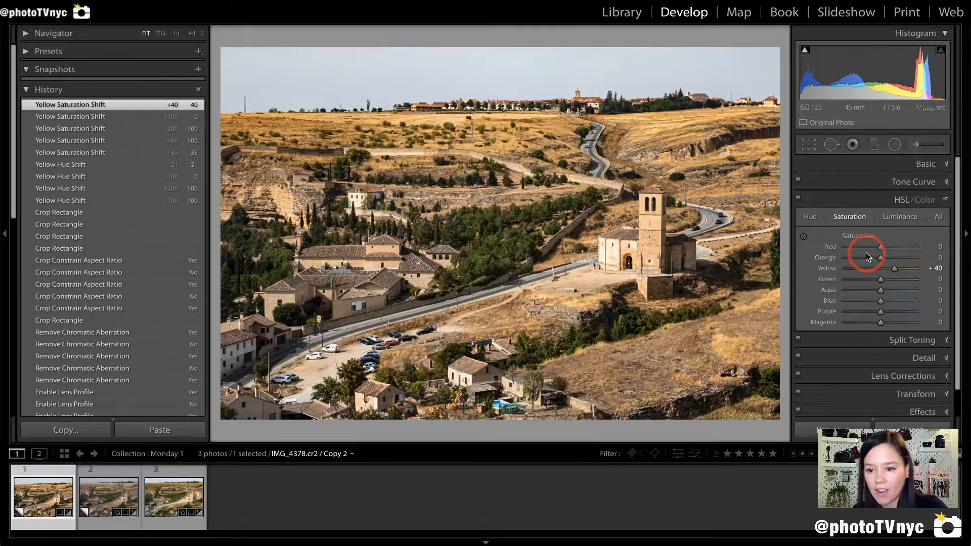
- Try the Yellow luminance at -100 and +100, and set it to -31
click(895, 220)
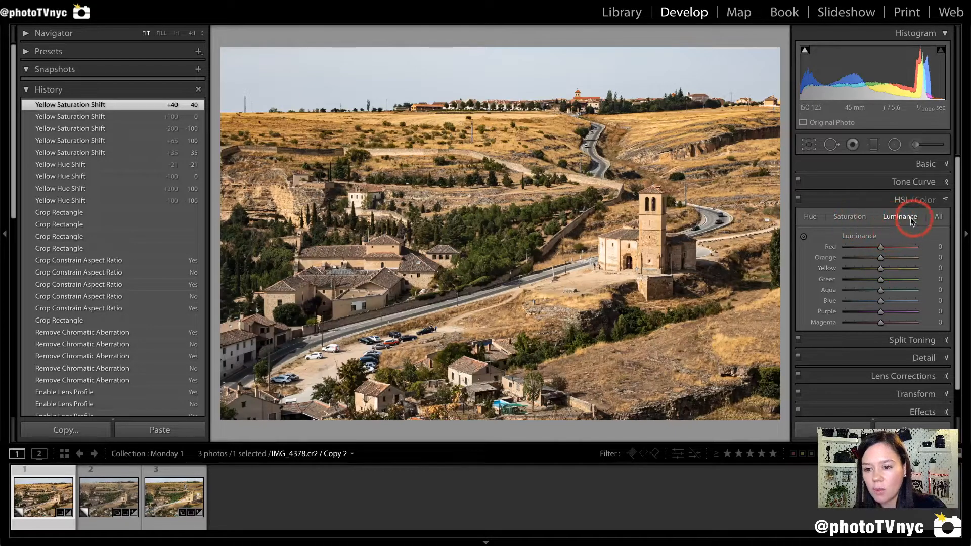
drag(880, 268, 832, 275)
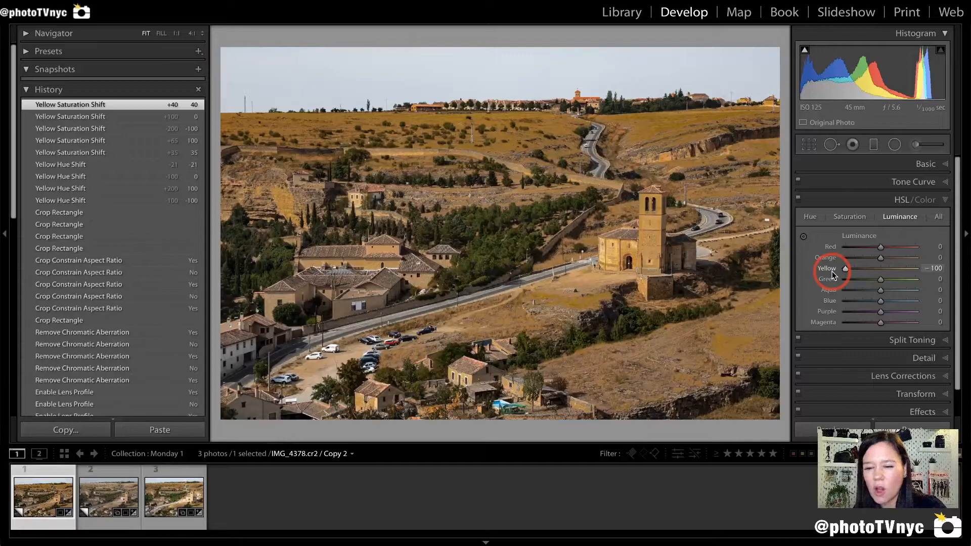
click(485, 87)
drag(844, 268, 944, 269)
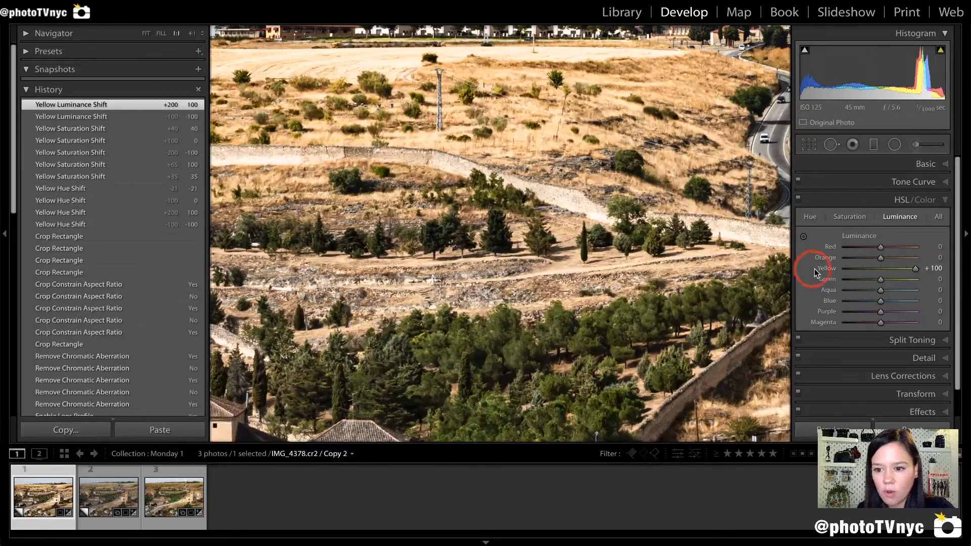
click(465, 229)
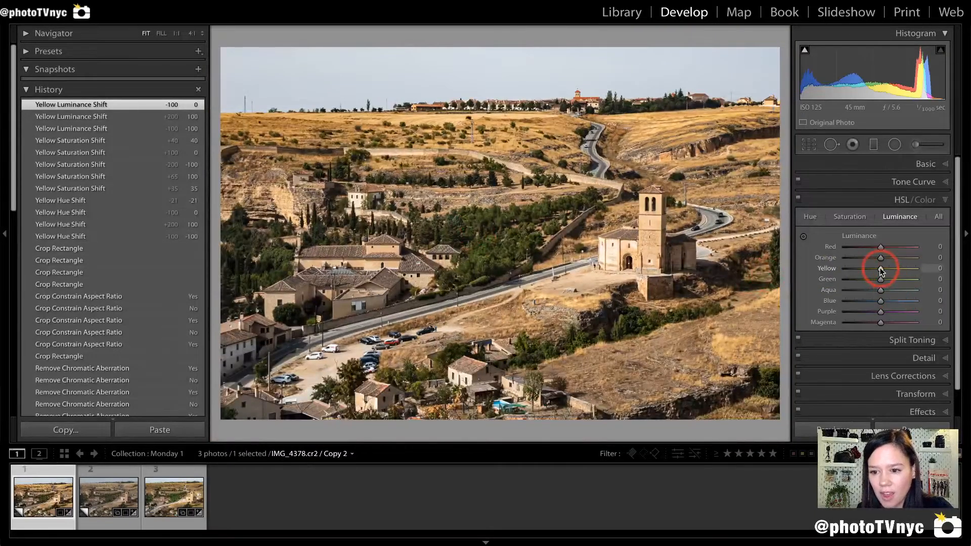
drag(881, 268, 869, 268)
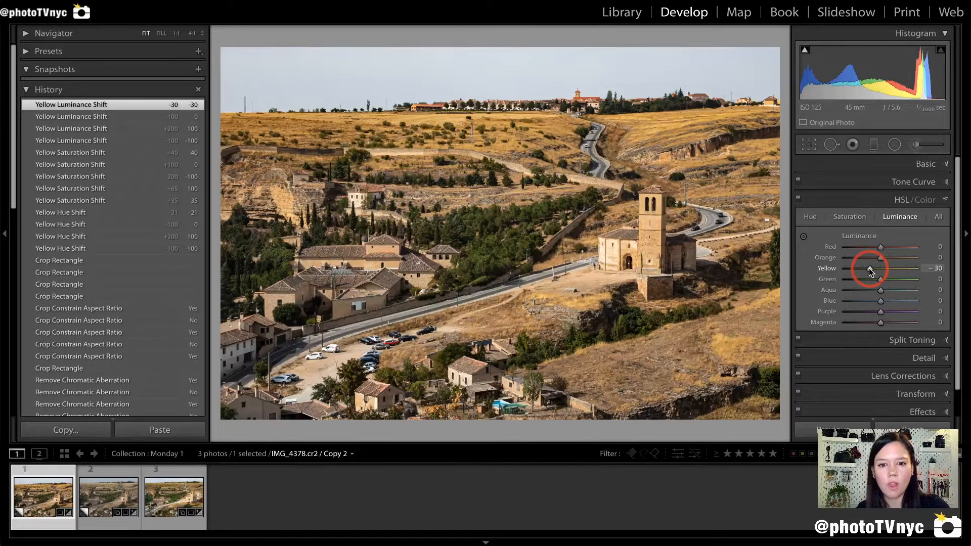
drag(869, 269, 869, 268)
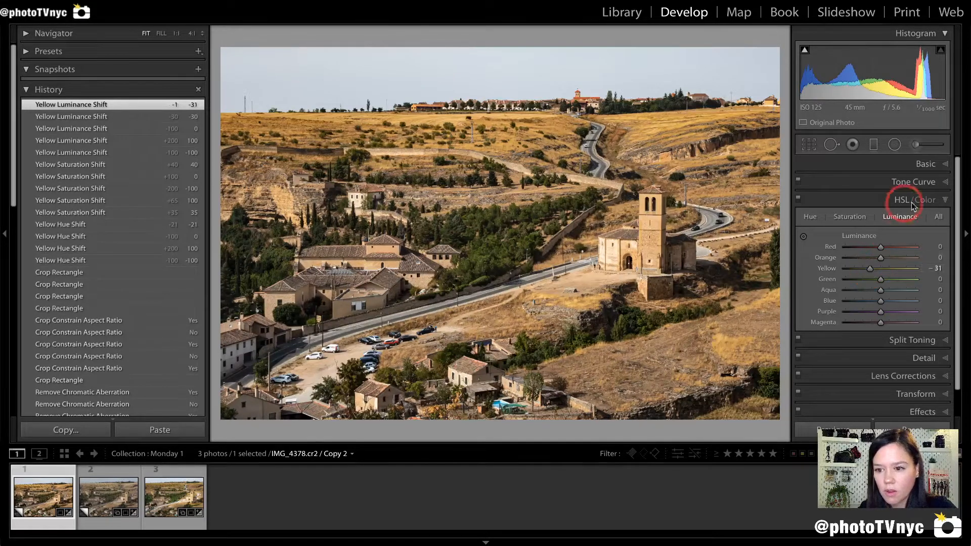
click(946, 200)
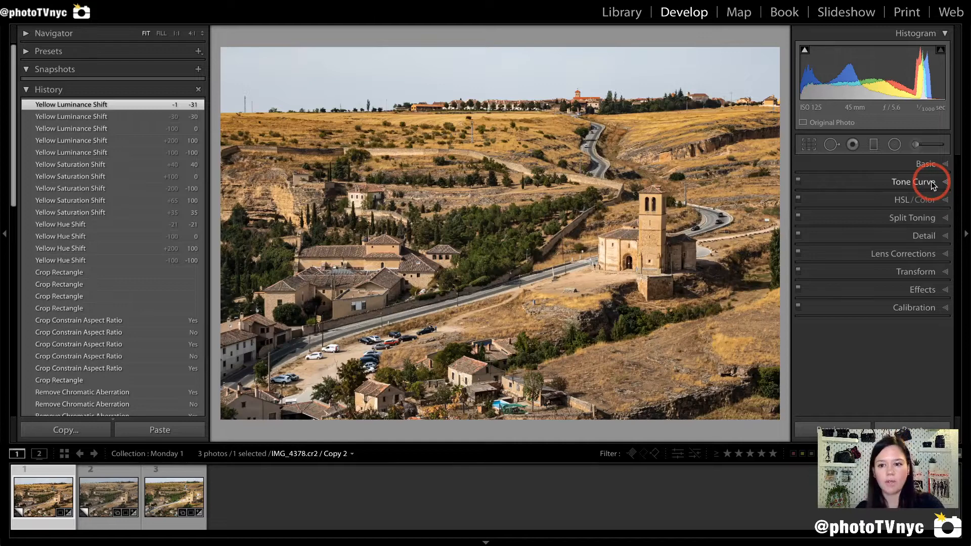
- Set the Tone Curve's Darks to -13 and Lights to +11, and inspect the church at 1:1
click(943, 182)
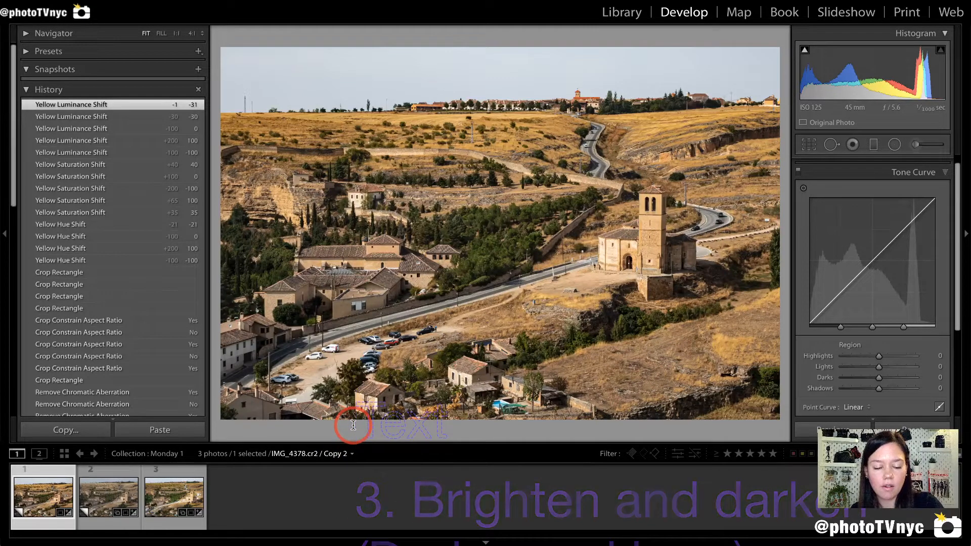
text(3. Brighten and darken (Dodge and burn))
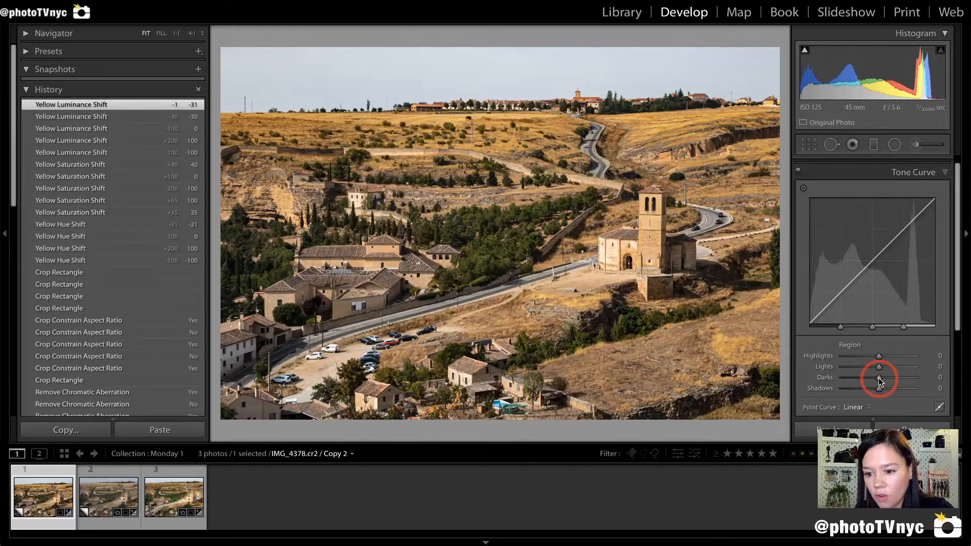
mouse_move(878, 378)
mouse_down()
mouse_move(760, 386)
mouse_move(955, 381)
mouse_move(871, 377)
mouse_move(884, 368)
mouse_up()
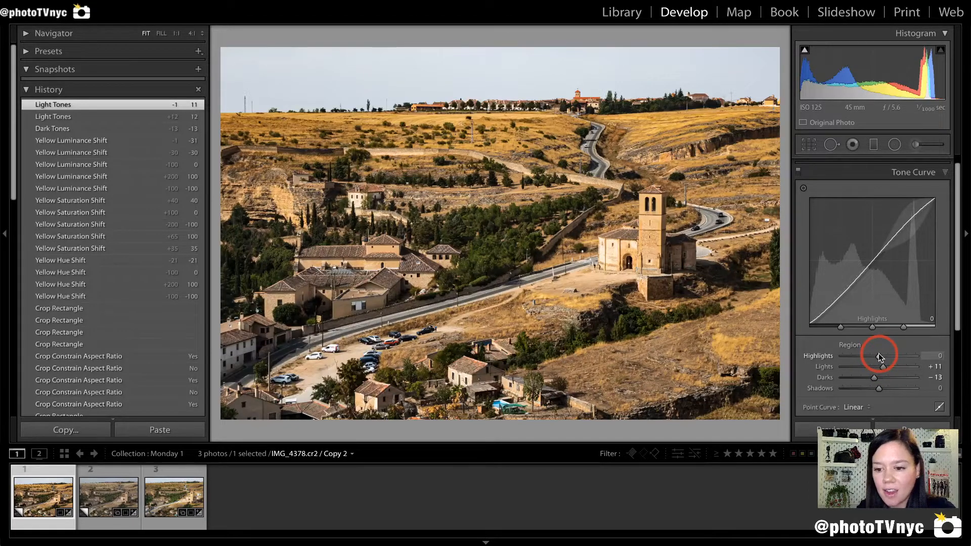
click(612, 252)
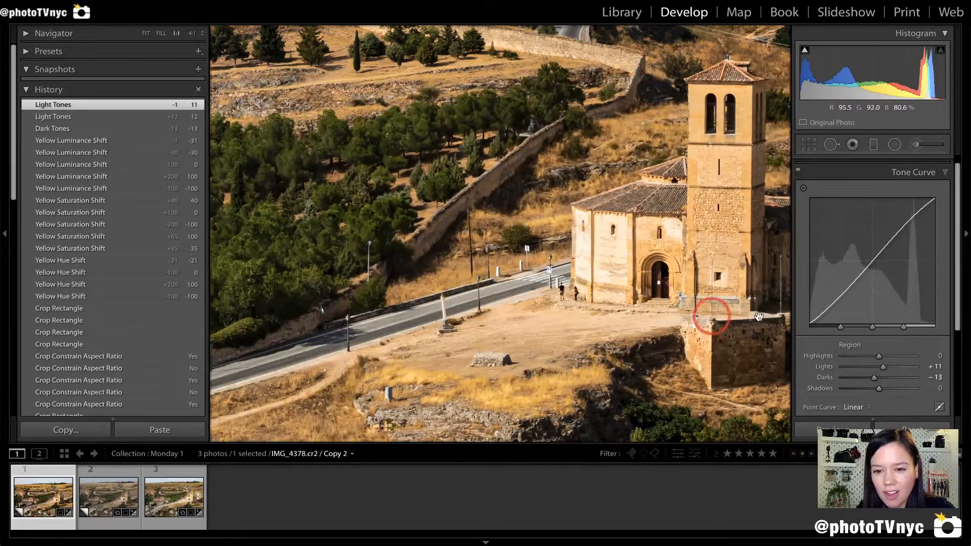
- Set the Tone Curve's Highlights to -37, return to the full photo view and collapse the Tone Curve settings
drag(878, 356, 865, 355)
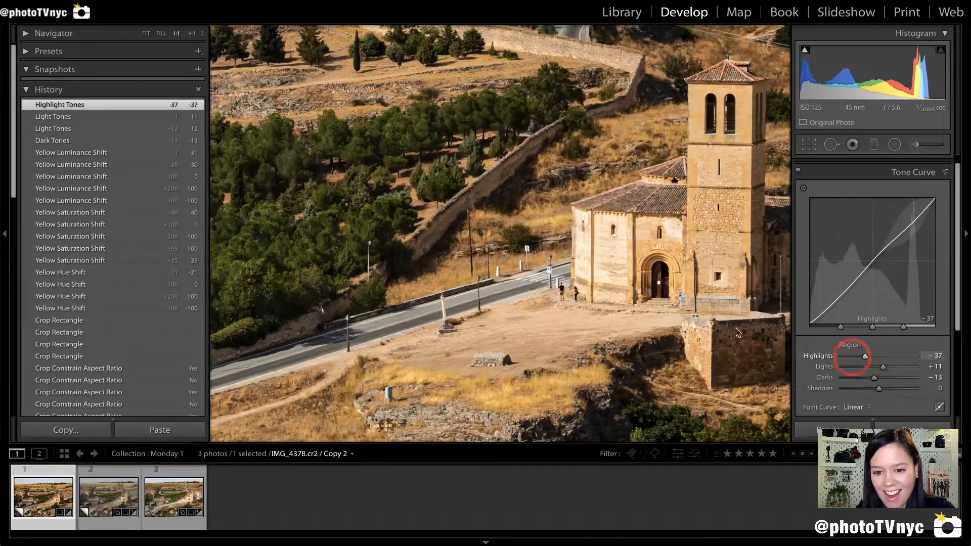
click(605, 259)
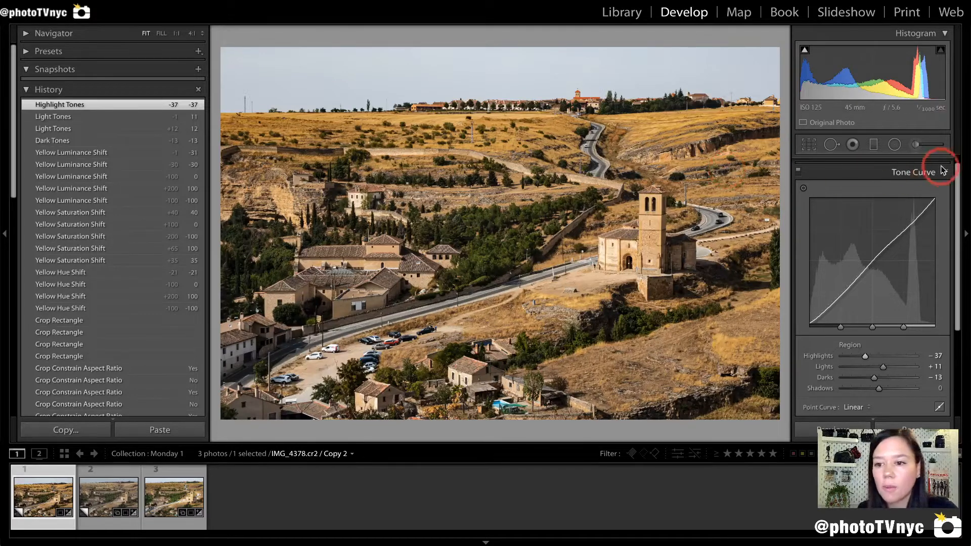
click(914, 172)
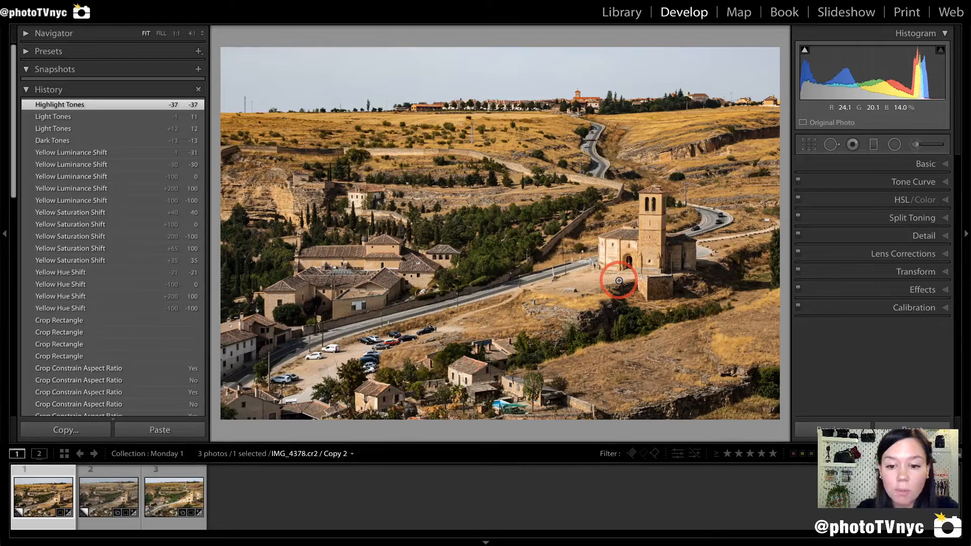
- Darken the photo's outer edges with an Adjustment Brush mask at Exposure -1.55
click(915, 144)
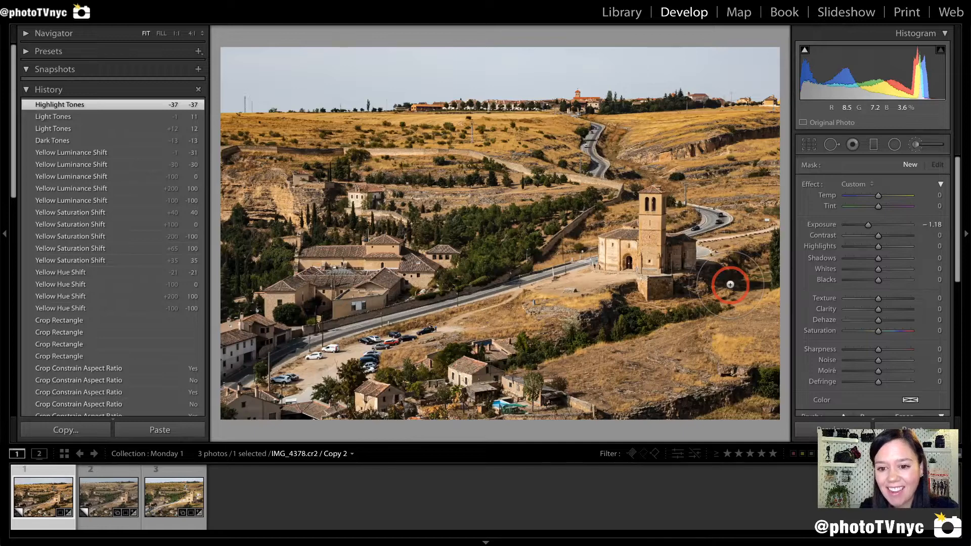
double_click(808, 184)
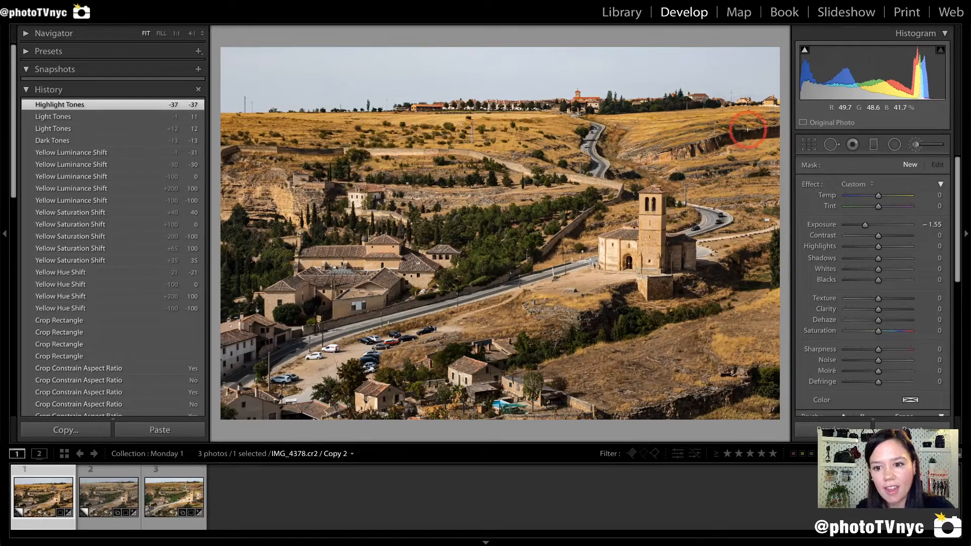
click(217, 330)
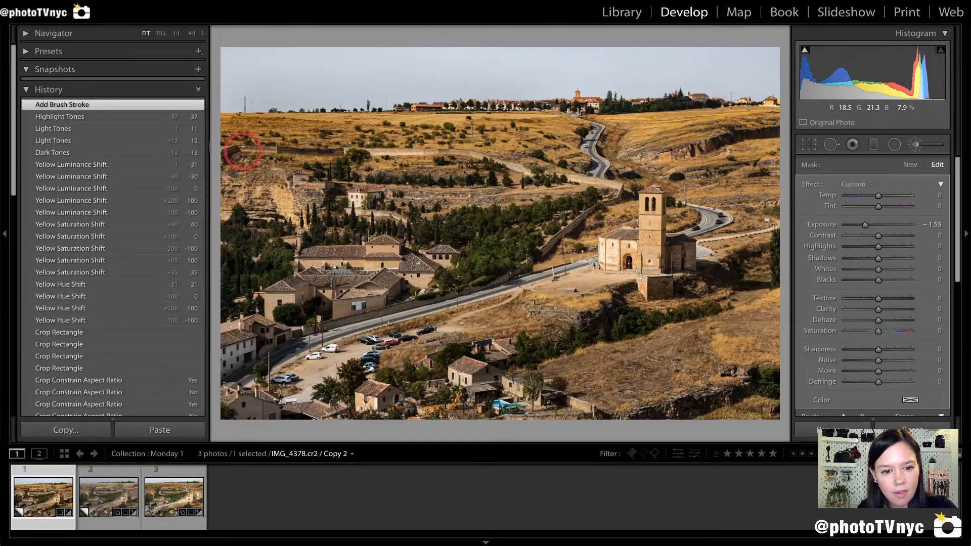
mouse_move(727, 126)
mouse_down()
mouse_move(652, 129)
mouse_move(708, 124)
mouse_up()
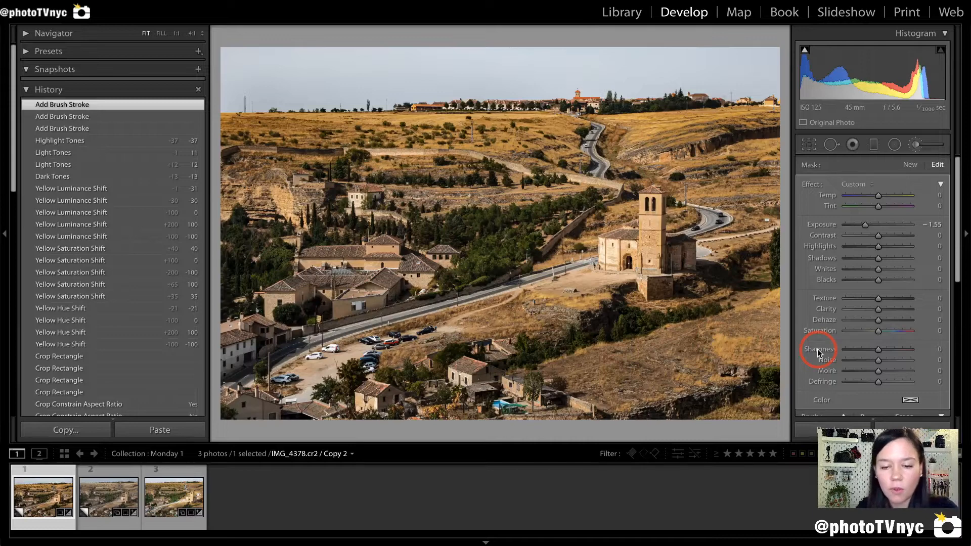
- Check the edge mask with the overlay, try its Exposure at -4.00, and set it back to -1.55
key(o)
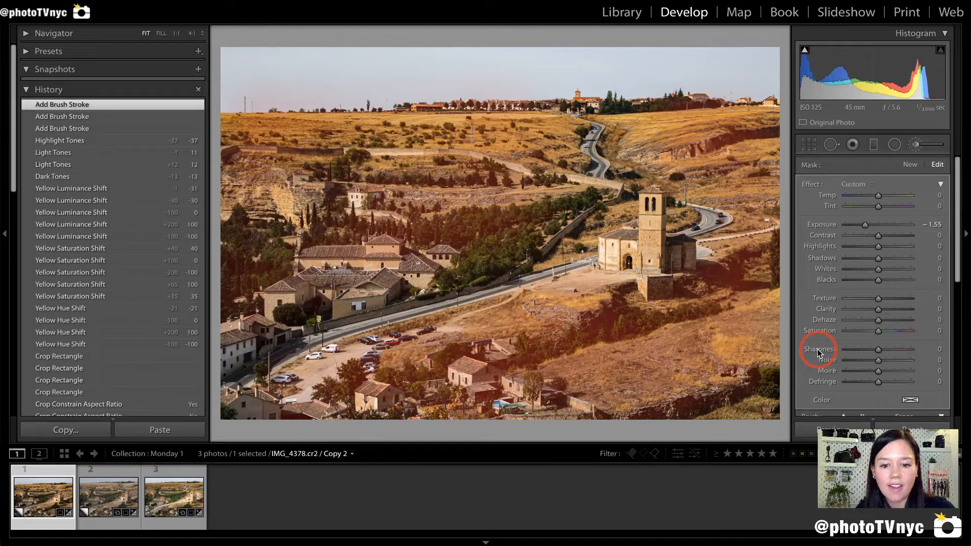
key(o)
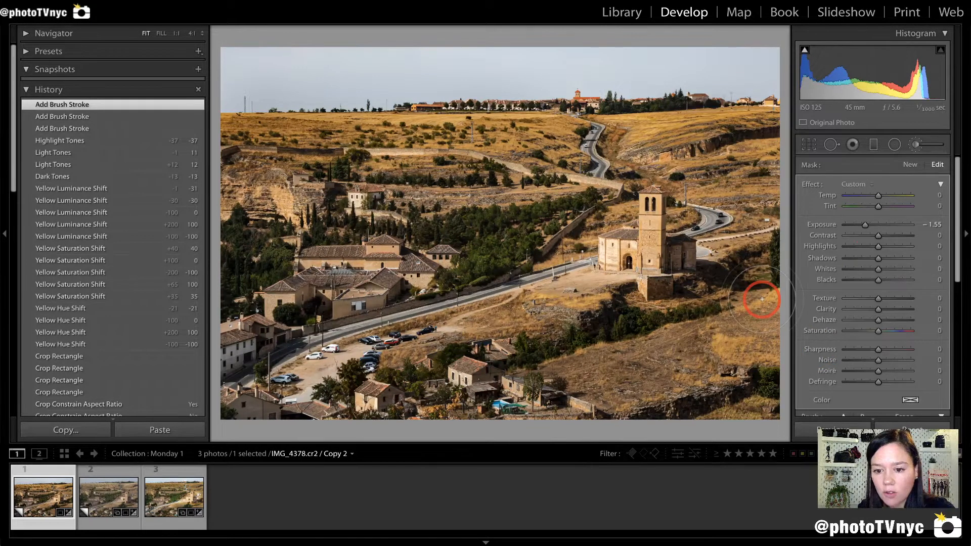
drag(866, 224, 837, 229)
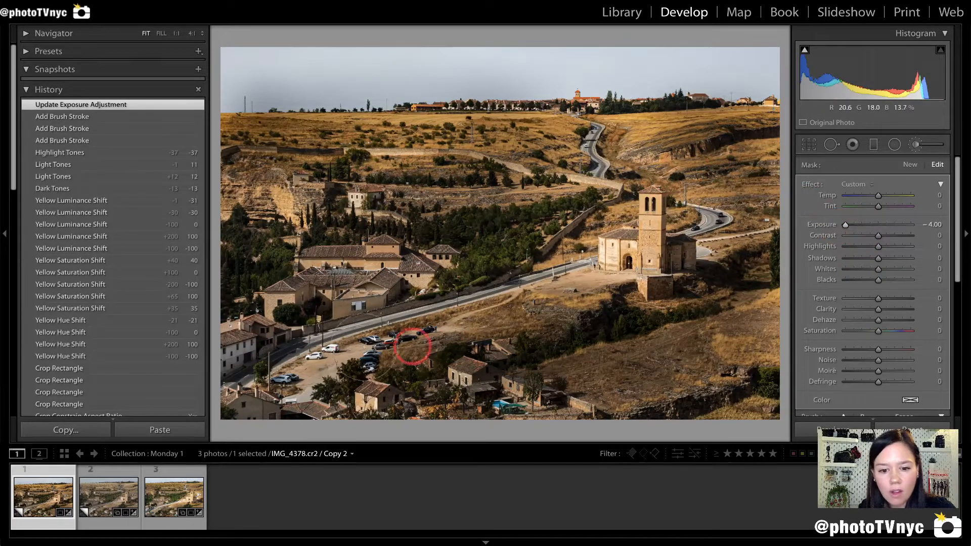
drag(845, 225, 866, 227)
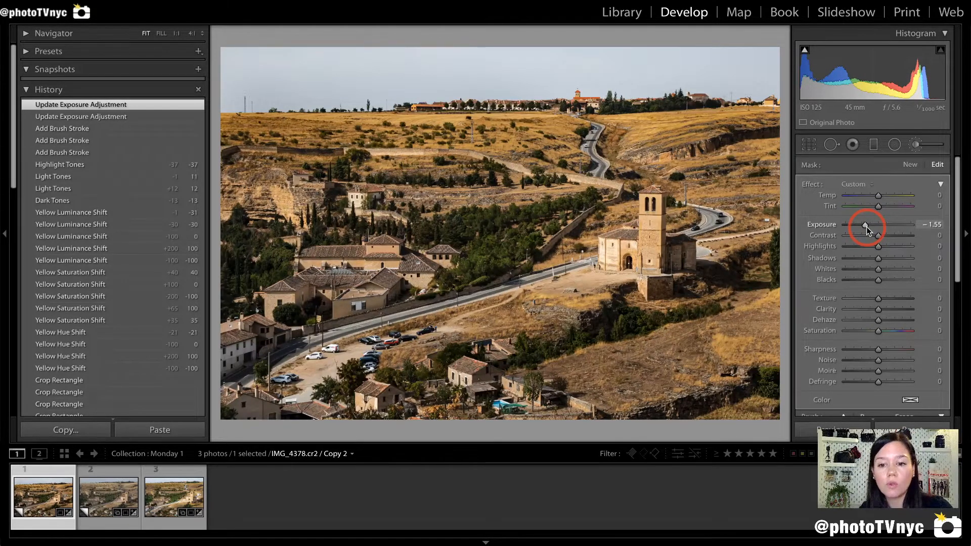
- Start a new Adjustment Brush mask at Exposure 1.67 and paint over the church and the ground around it
click(908, 163)
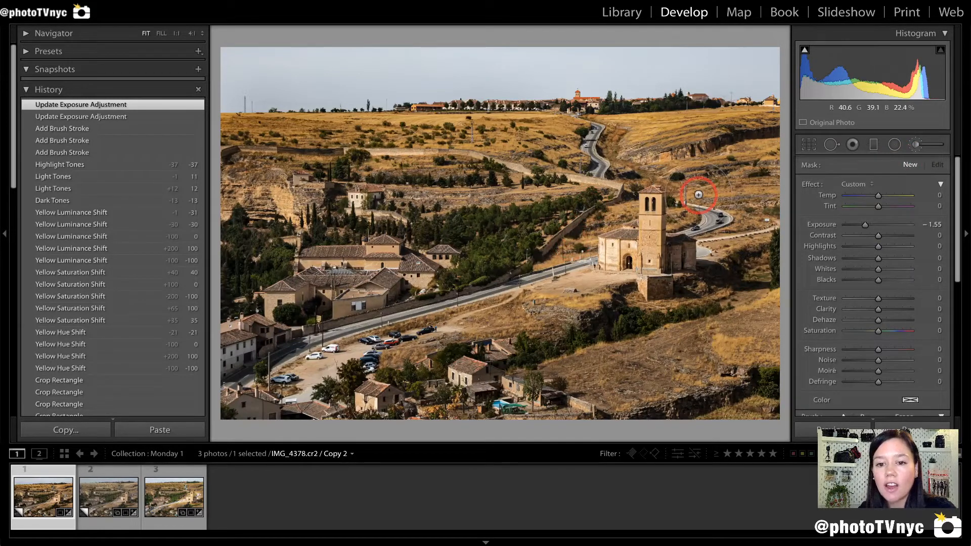
click(891, 225)
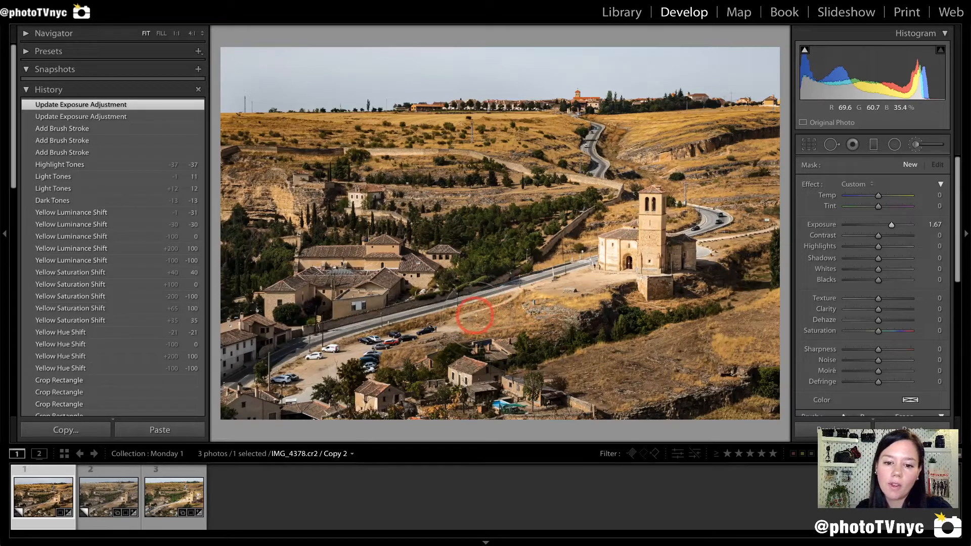
drag(474, 315, 521, 314)
click(521, 313)
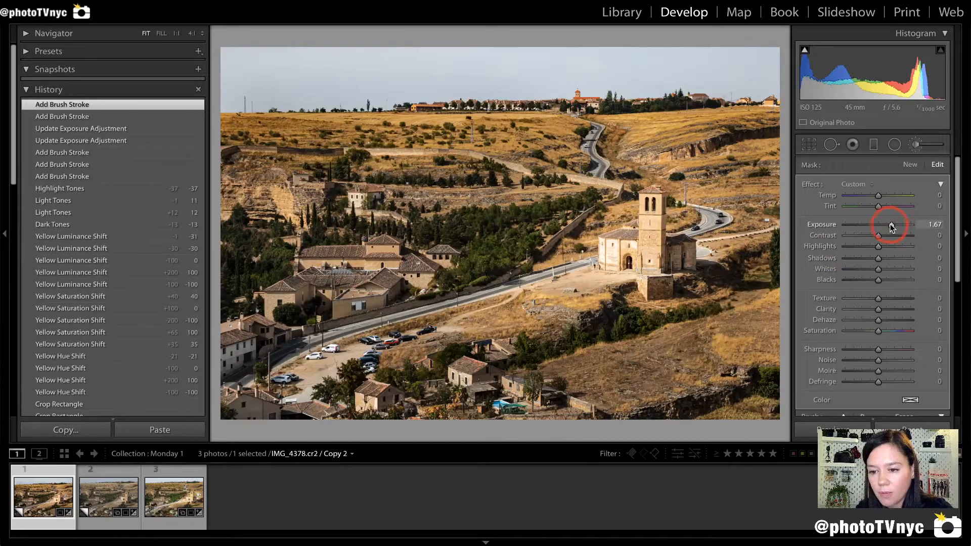
- Try the church mask's Exposure at 3.94, set it to 1.80 with Highlights at -68, and check the church at 1:1
drag(891, 224, 909, 223)
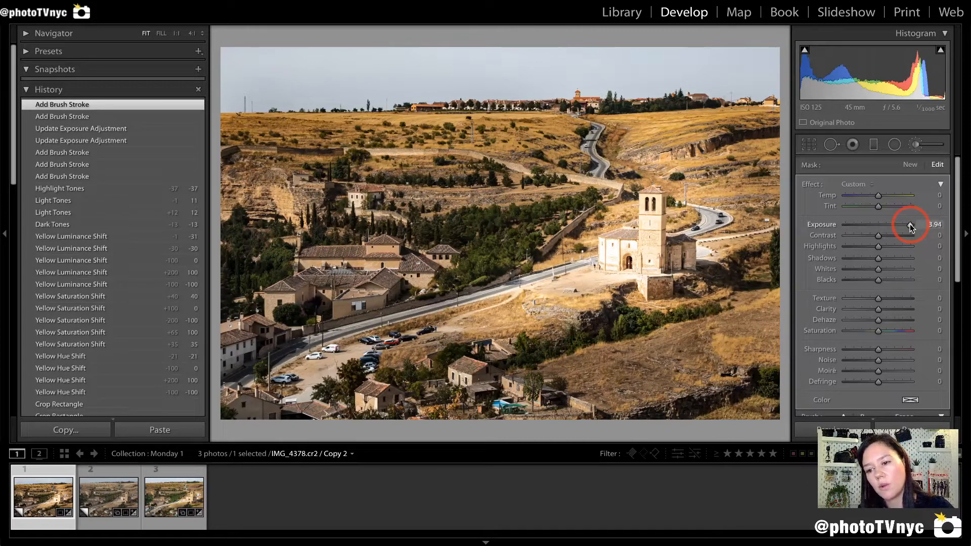
drag(918, 225, 893, 241)
drag(608, 249, 613, 252)
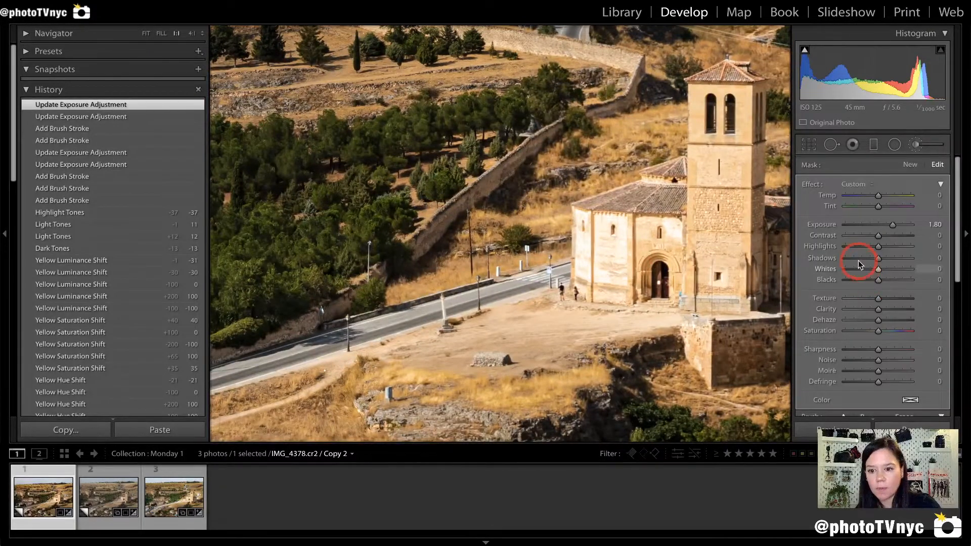
drag(878, 246, 856, 246)
click(602, 275)
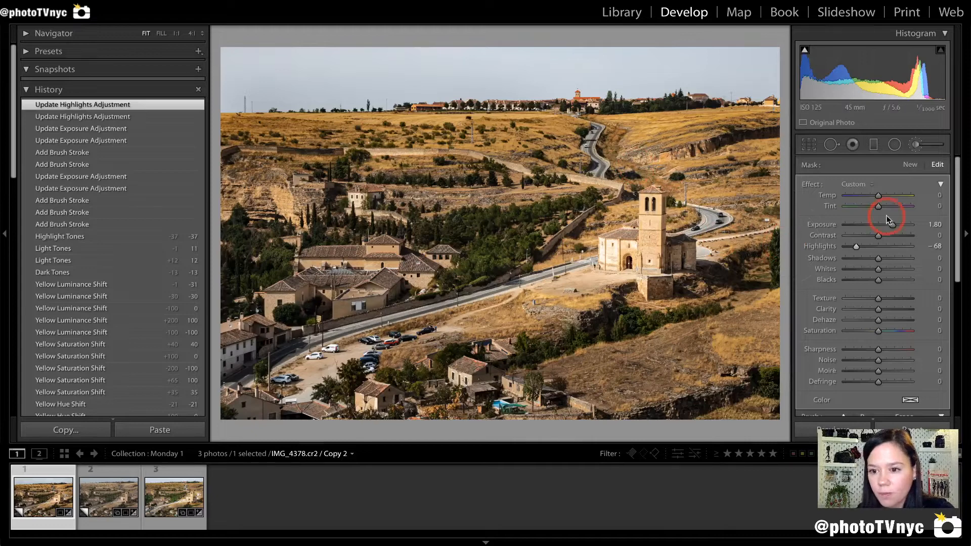
- Create another brush mask at Exposure 1.65 and brighten the winding road and the distant town's church with several strokes
click(910, 166)
drag(850, 224, 847, 224)
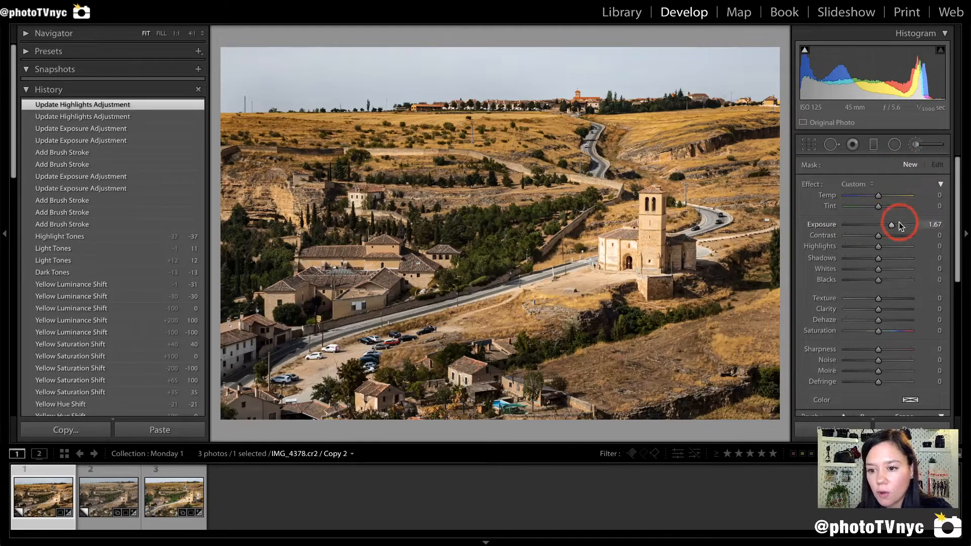
drag(891, 226, 891, 226)
mouse_move(591, 91)
mouse_down()
mouse_move(587, 102)
mouse_move(607, 92)
mouse_move(543, 99)
mouse_move(593, 105)
mouse_move(585, 93)
mouse_move(605, 136)
mouse_move(581, 165)
mouse_move(602, 175)
mouse_move(587, 205)
mouse_move(715, 205)
mouse_move(713, 229)
mouse_move(546, 271)
mouse_up()
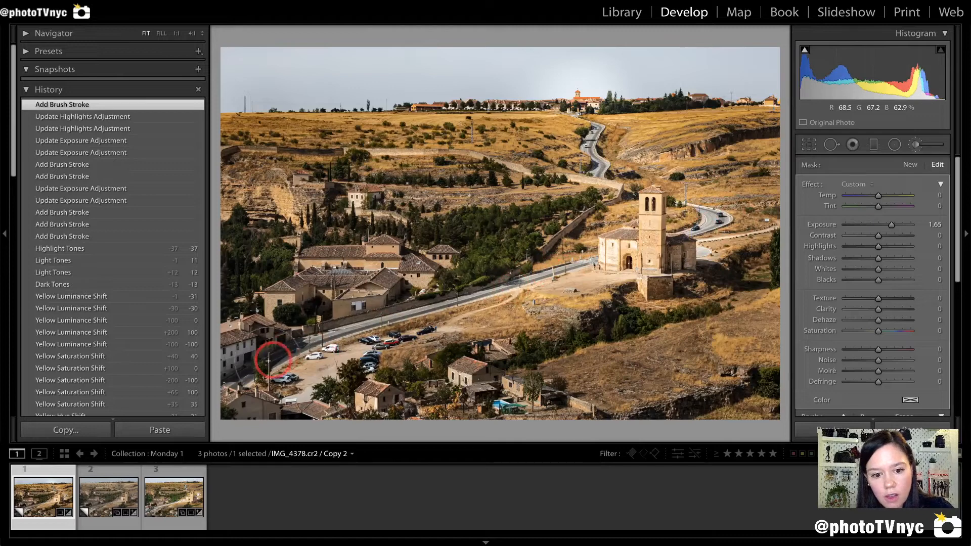
click(724, 228)
mouse_move(585, 93)
mouse_down()
mouse_move(572, 125)
mouse_move(592, 150)
mouse_move(628, 180)
mouse_move(723, 222)
mouse_move(647, 260)
mouse_move(595, 258)
mouse_move(503, 288)
mouse_up()
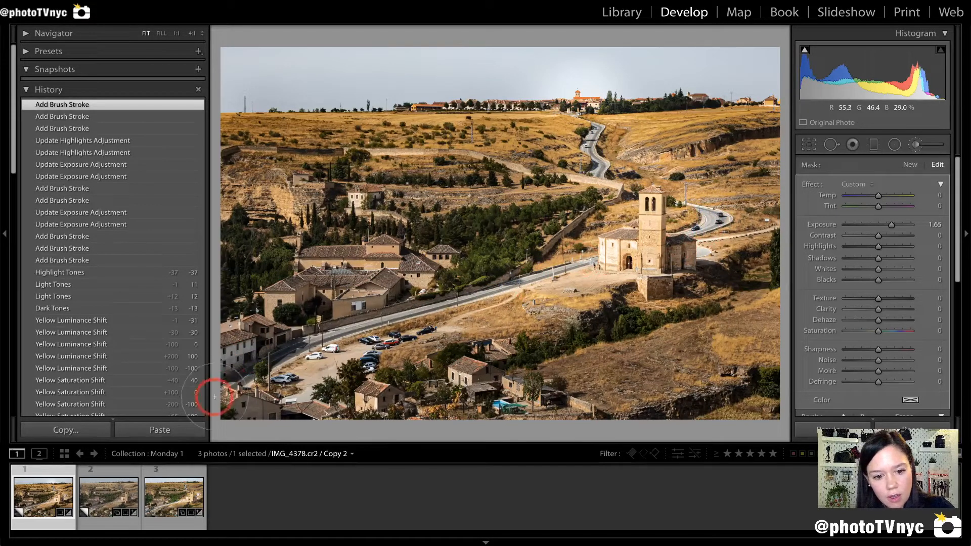
click(535, 253)
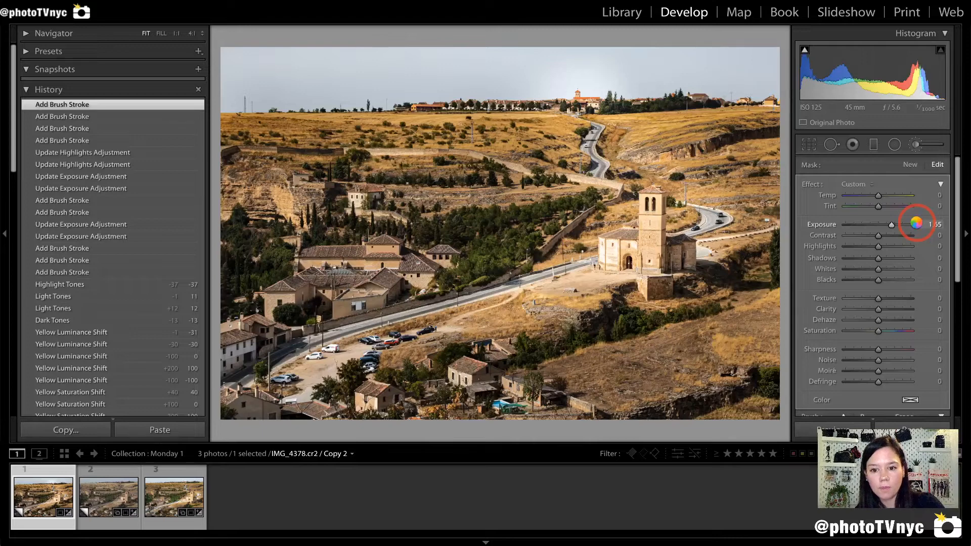
- Compare the edited photo with its Before view and with the unedited virtual Copy 1
key(backslash)
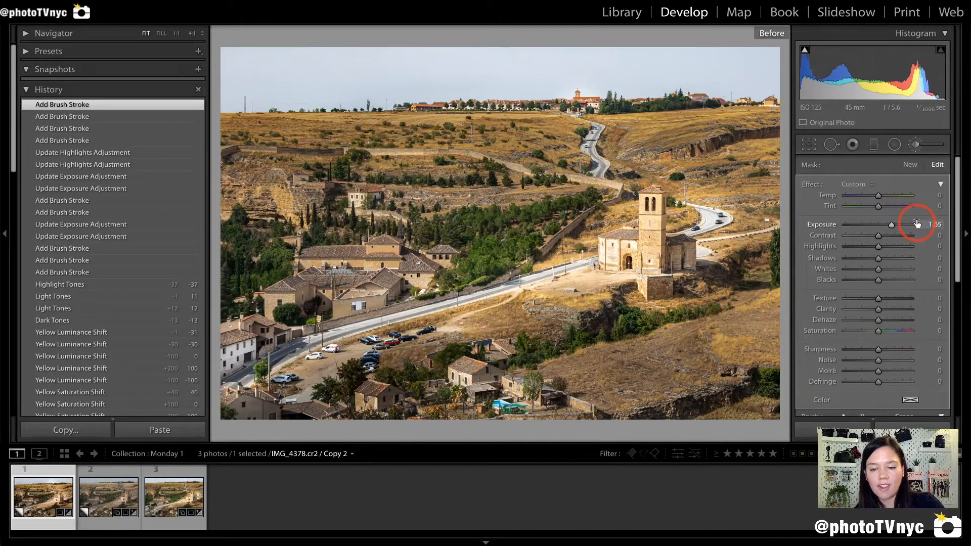
key(backslash)
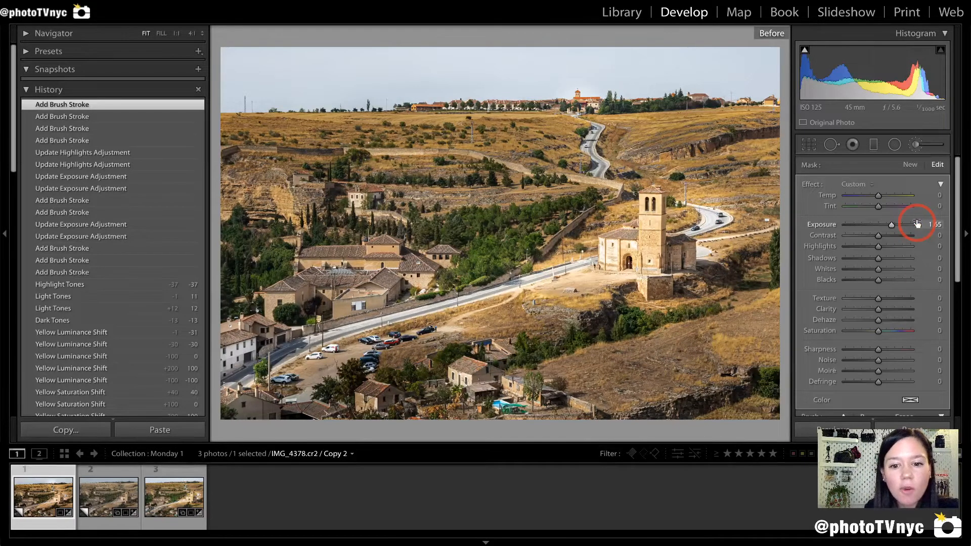
click(105, 498)
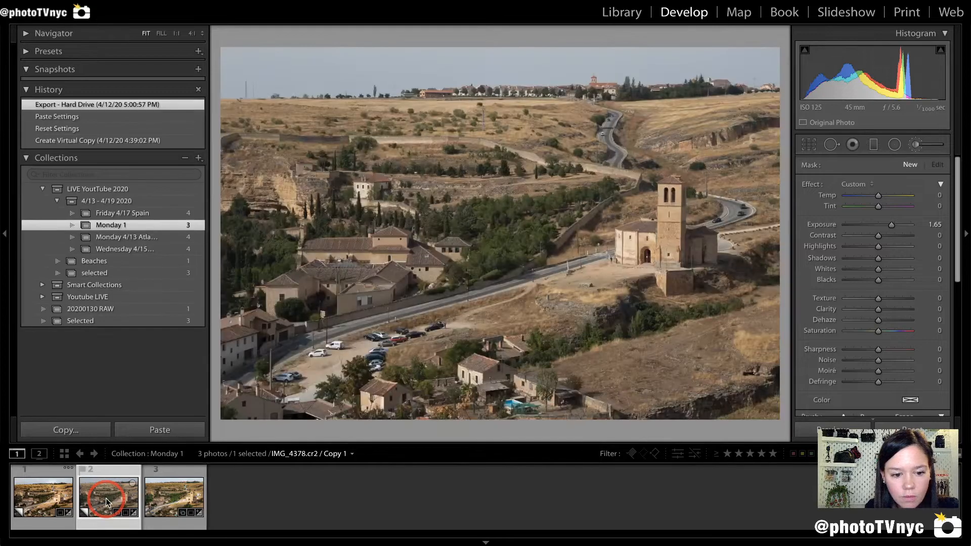
click(36, 509)
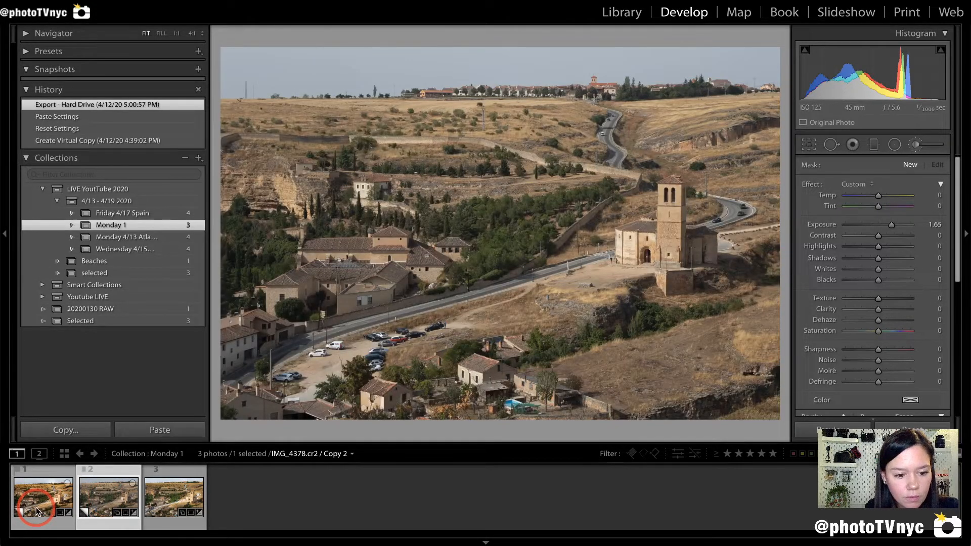
click(99, 498)
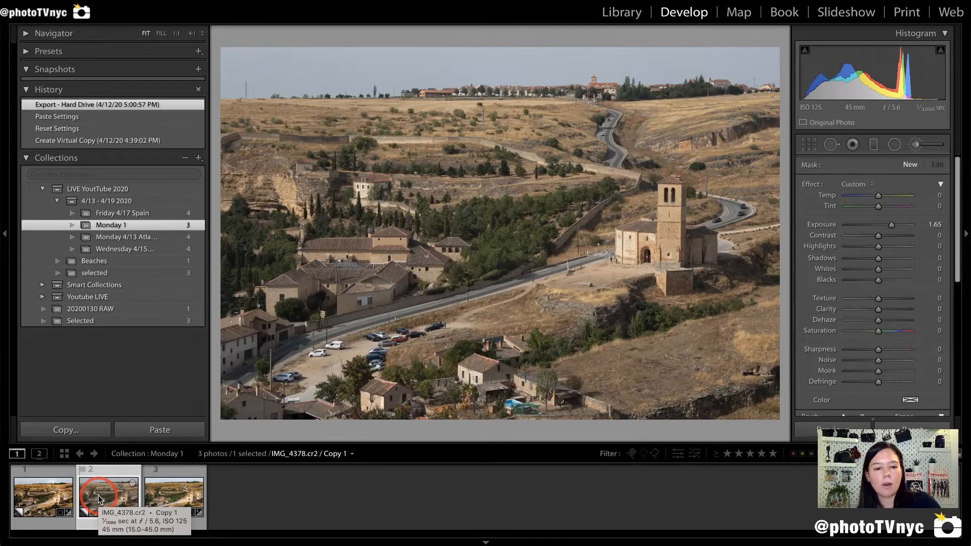
click(43, 492)
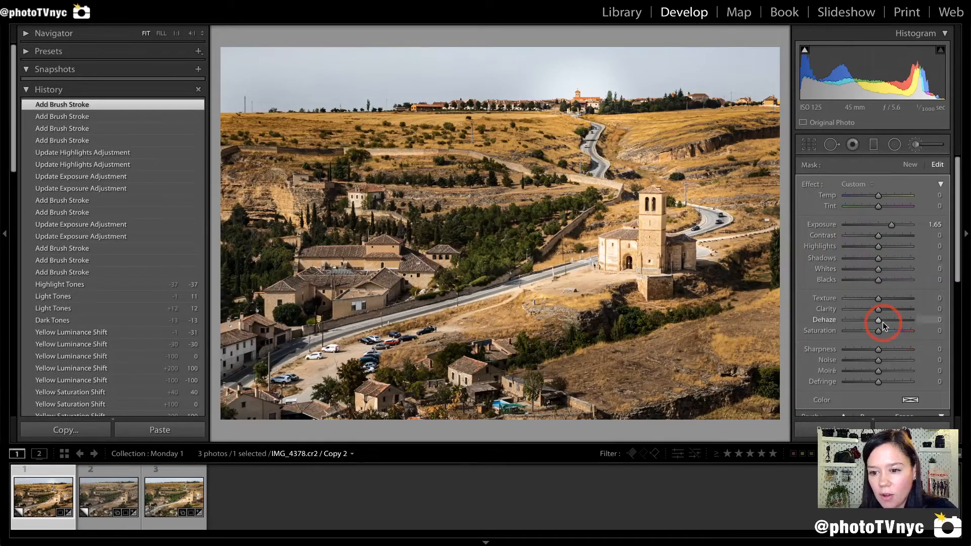
- Set the HSL Yellow saturation to +21 and Green saturation to +37, and return to the brush settings
scroll(882, 323, down, 5)
click(897, 350)
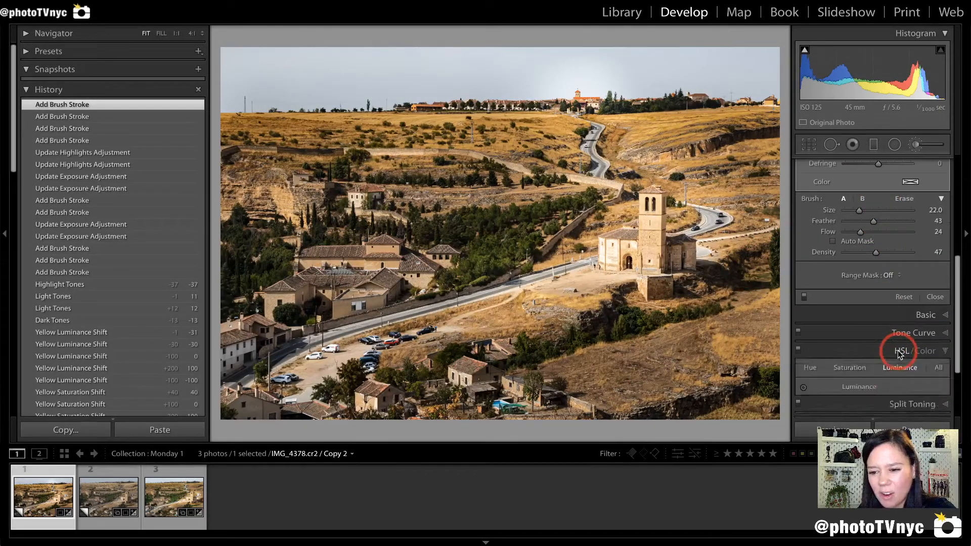
click(850, 302)
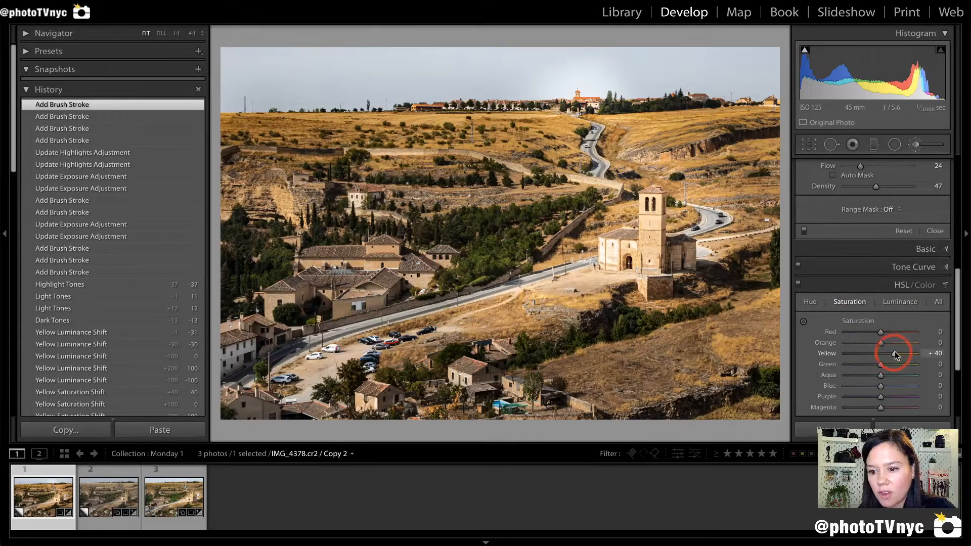
drag(894, 353, 885, 373)
click(894, 364)
drag(894, 363, 894, 363)
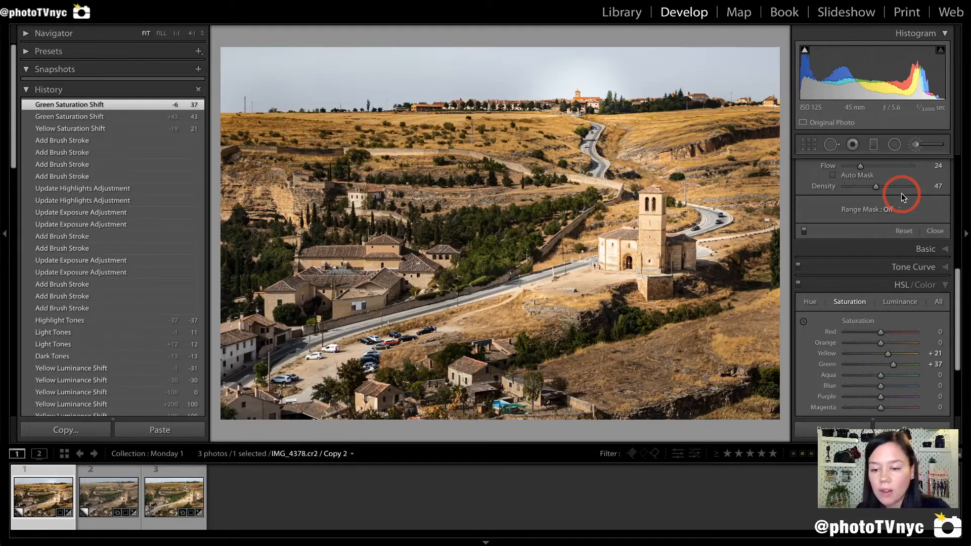
click(944, 285)
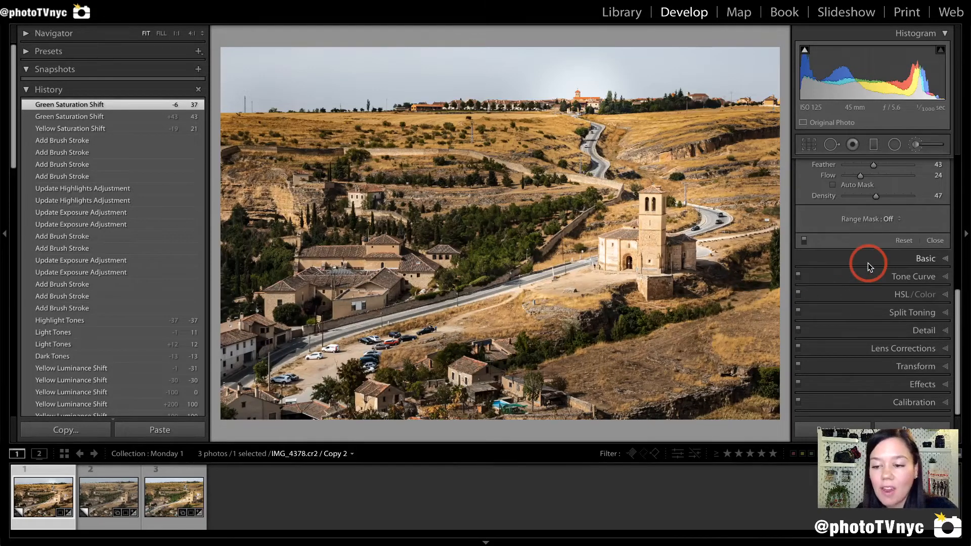
scroll(871, 251, up, 5)
scroll(871, 251, up, 3)
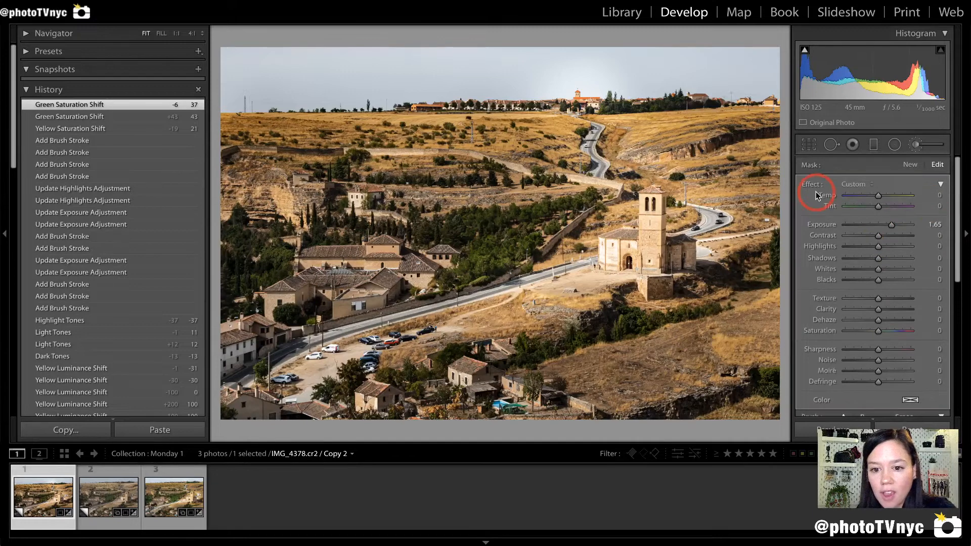